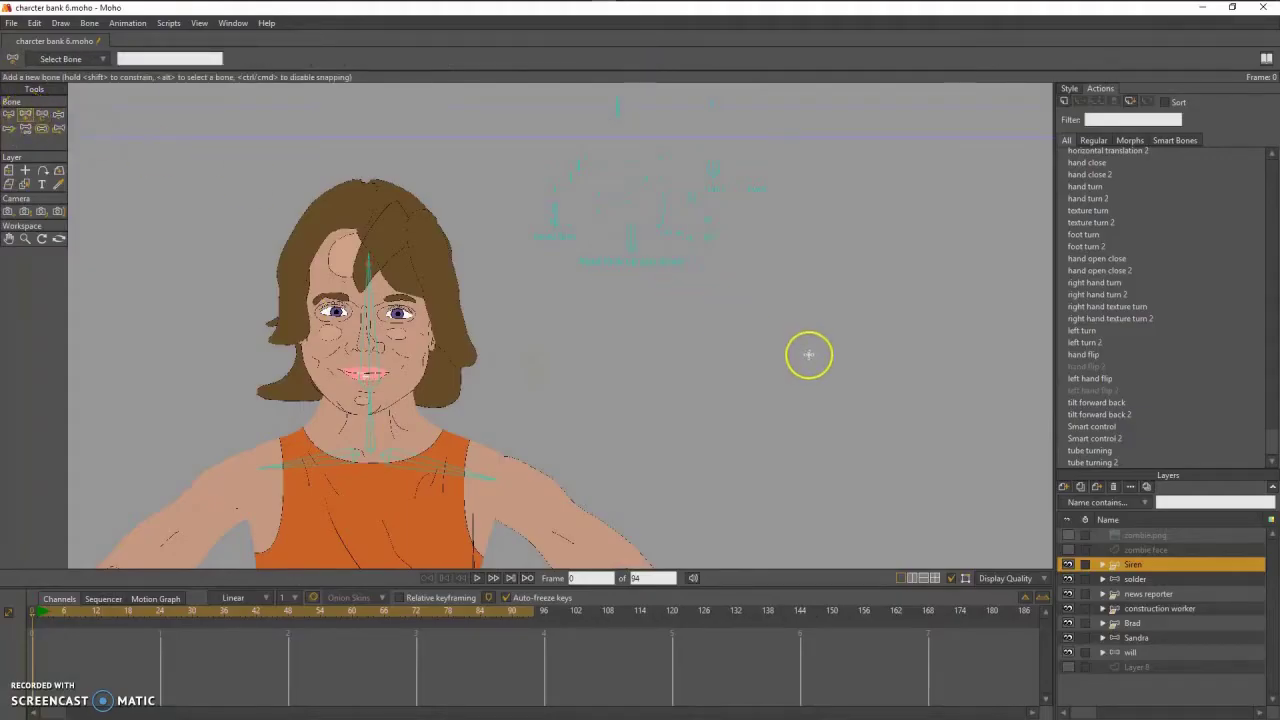
# - Draw a new standalone bone, B89, beside the character and shift it further right
pyautogui.scroll(-4, 780, 374)
pyautogui.moveTo(791, 374); pyautogui.dragTo(583, 374)
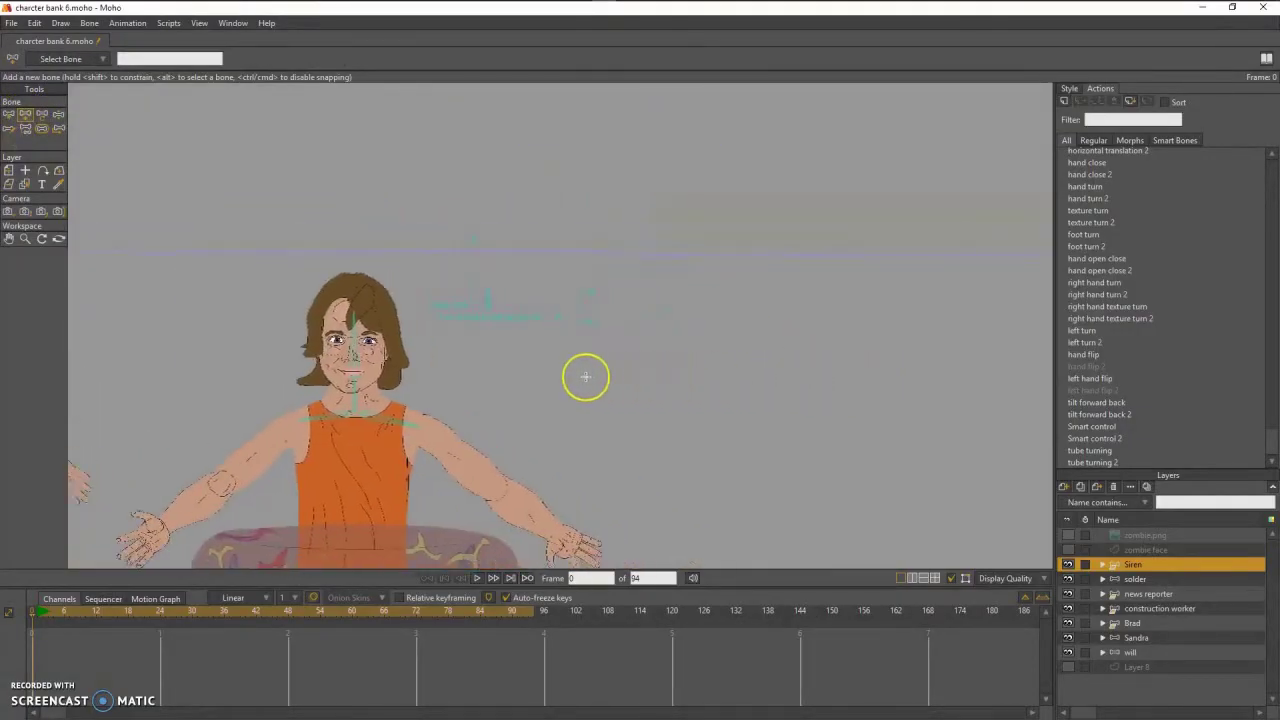
pyautogui.moveTo(686, 325); pyautogui.dragTo(683, 292)
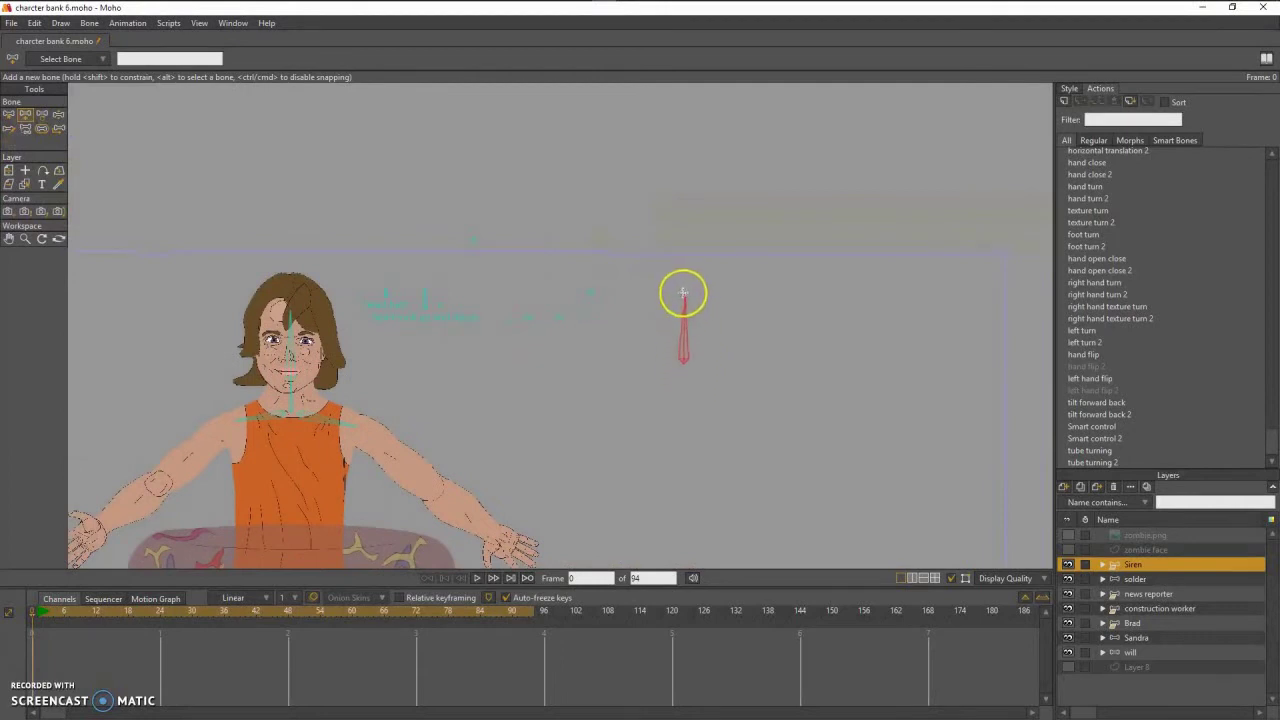
pyautogui.click(42, 113)
pyautogui.moveTo(686, 360); pyautogui.dragTo(818, 360)
pyautogui.click(26, 129)
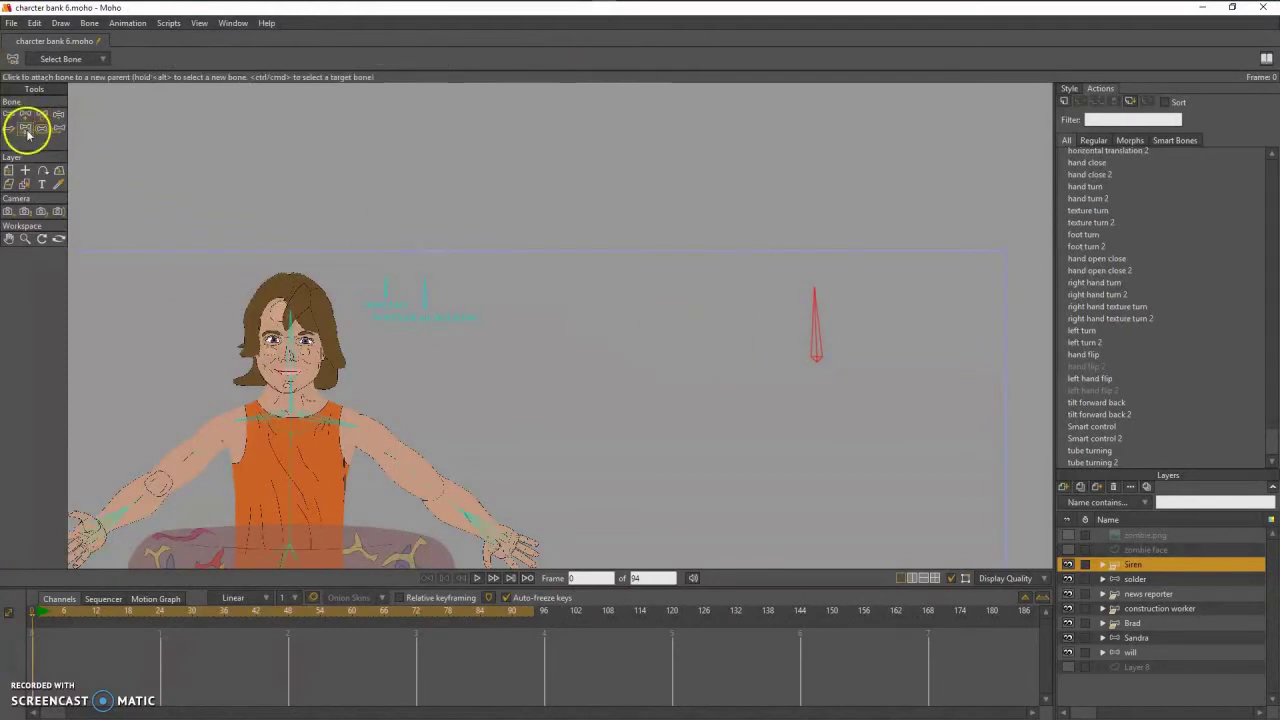
# - Make the new bone a smart bone dial named 'head look up and down rotation', renaming past the duplicate-name warning
pyautogui.click(89, 22)
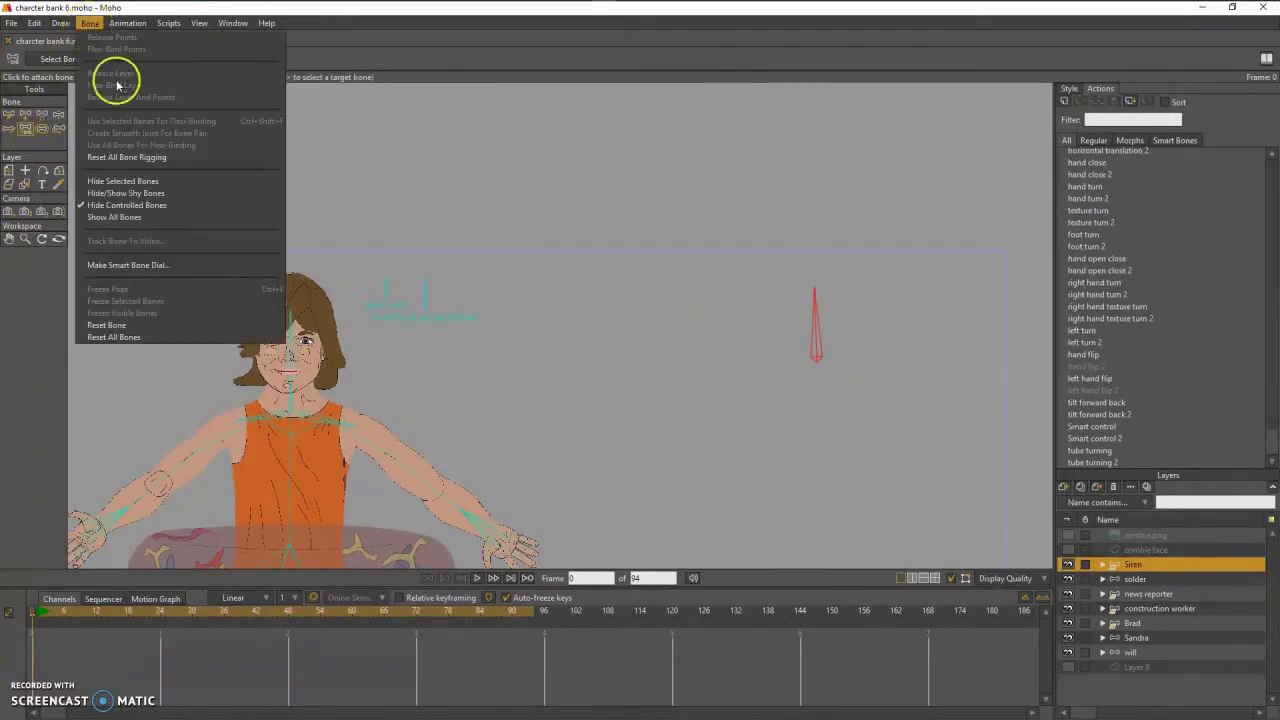
pyautogui.click(150, 265)
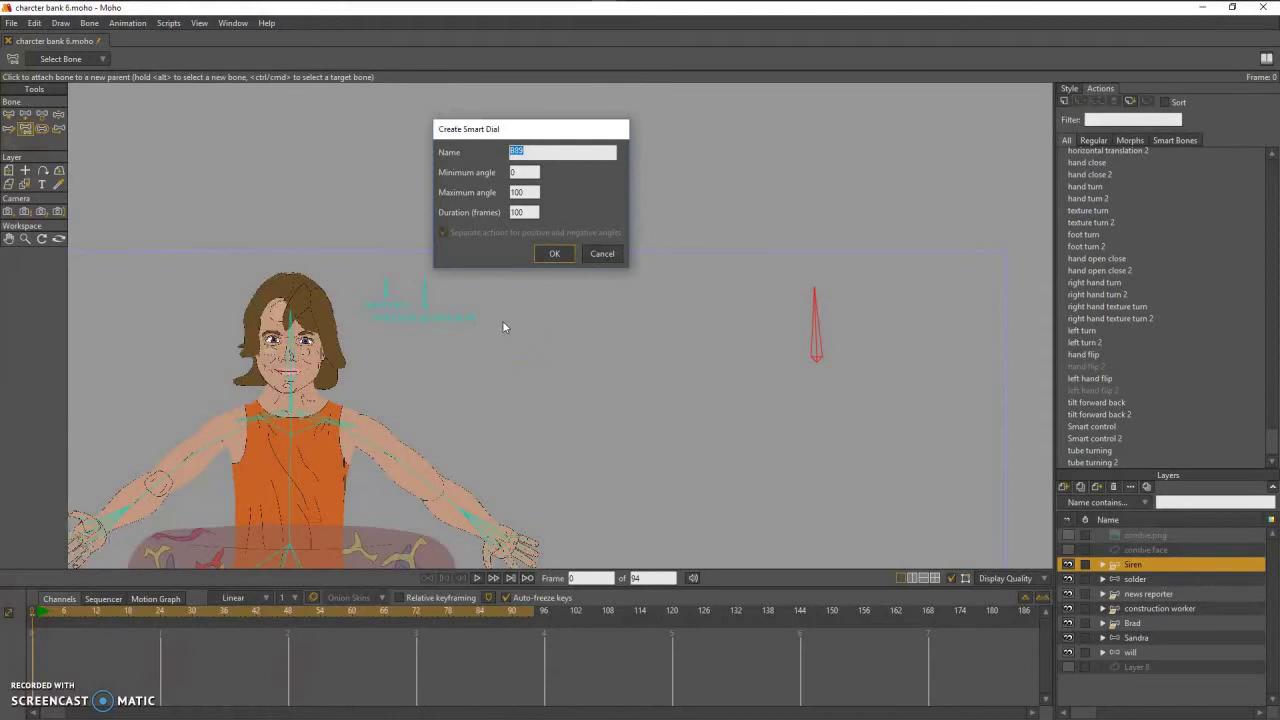
pyautogui.write('head look up and down')
pyautogui.click(556, 254)
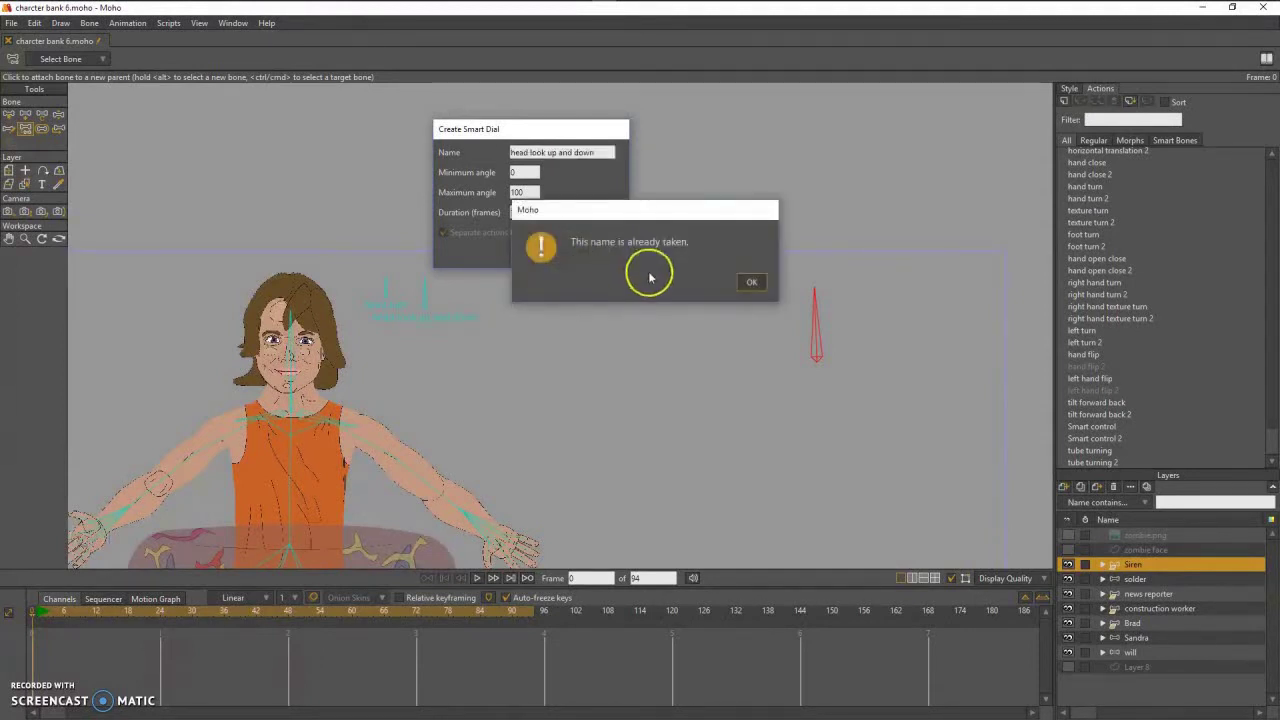
pyautogui.click(754, 283)
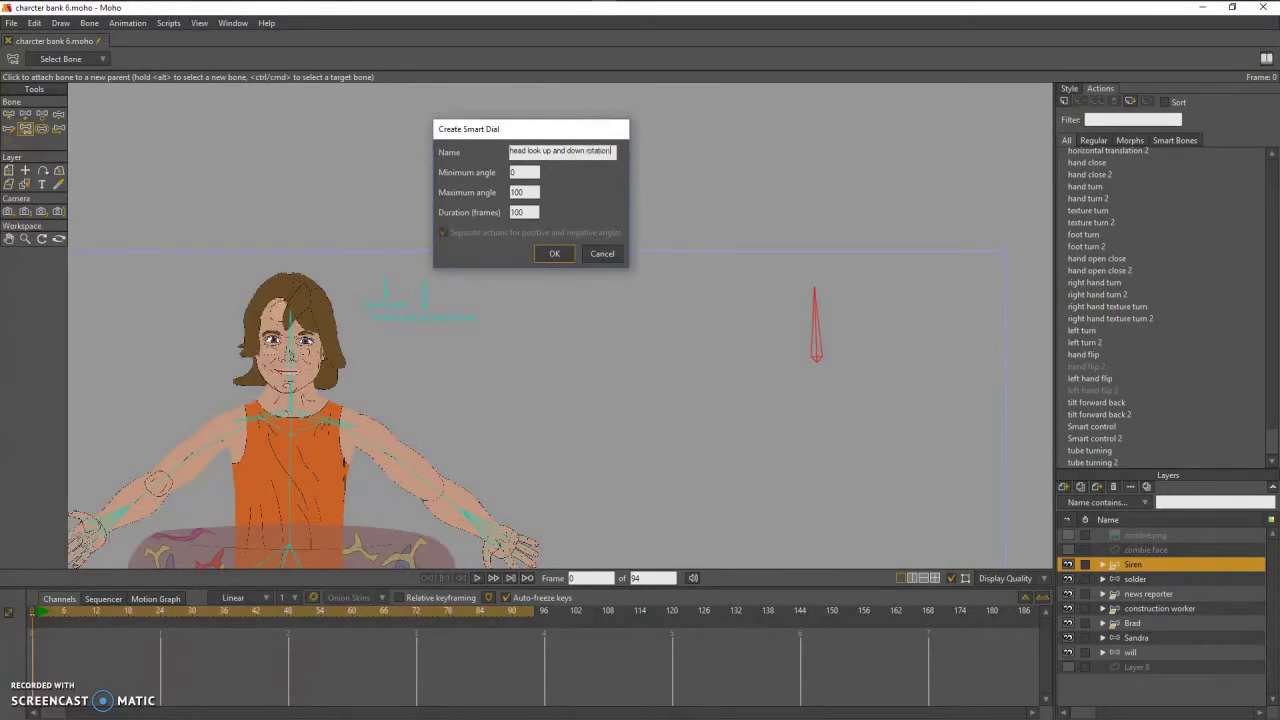
pyautogui.click(556, 254)
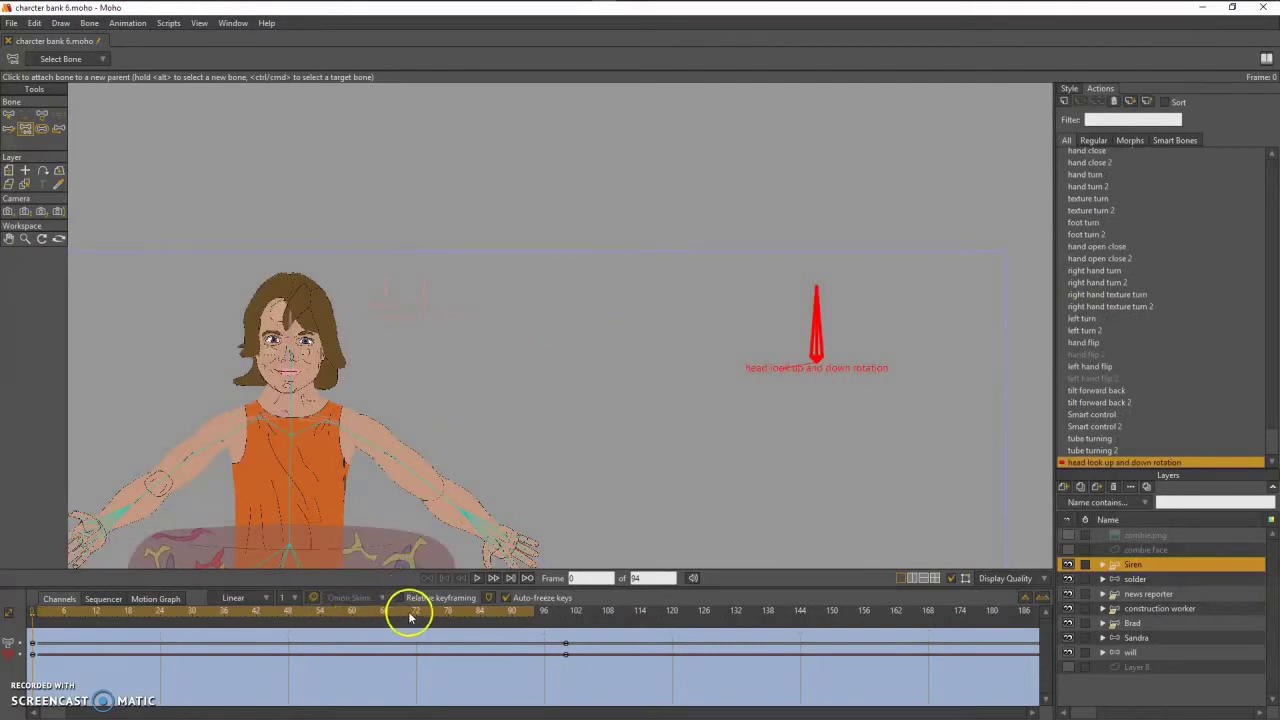
# - Rotate the head bone to pose the head at frame 75 and looking down at frame 93
pyautogui.moveTo(409, 614)
pyautogui.mouseDown()
pyautogui.moveTo(465, 617)
pyautogui.moveTo(429, 609)
pyautogui.mouseUp()
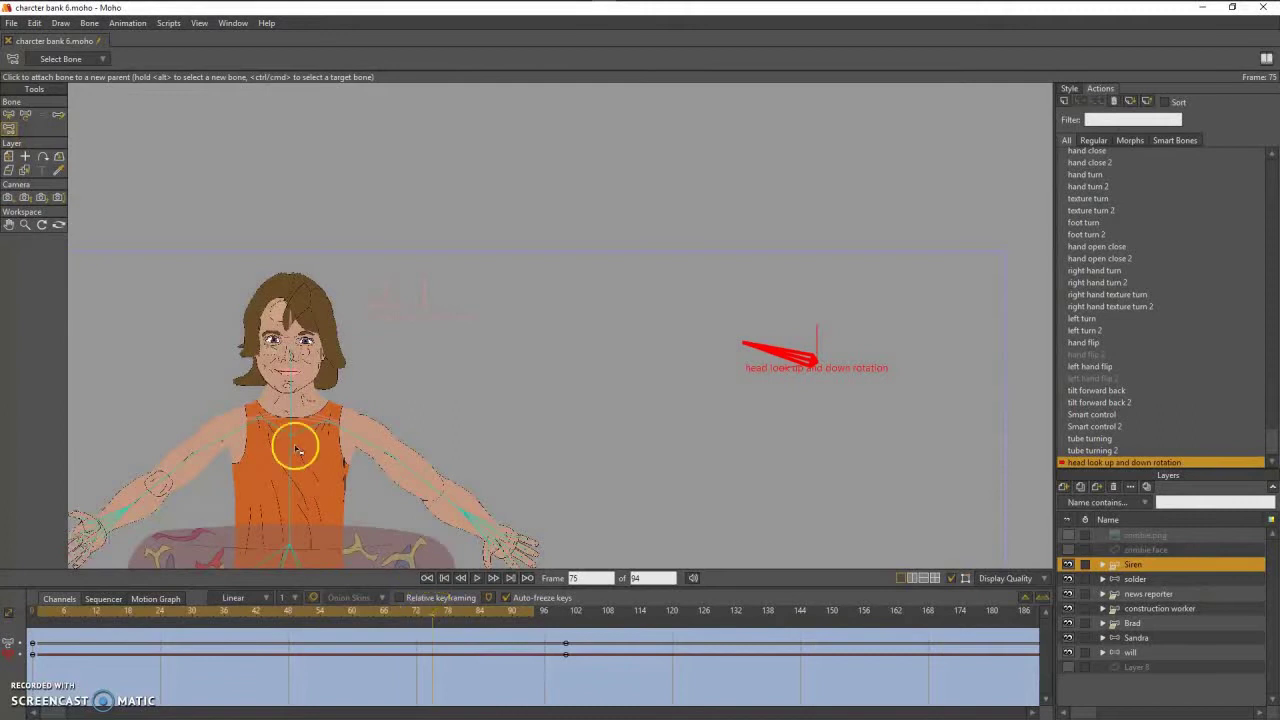
pyautogui.click(26, 116)
pyautogui.click(428, 283)
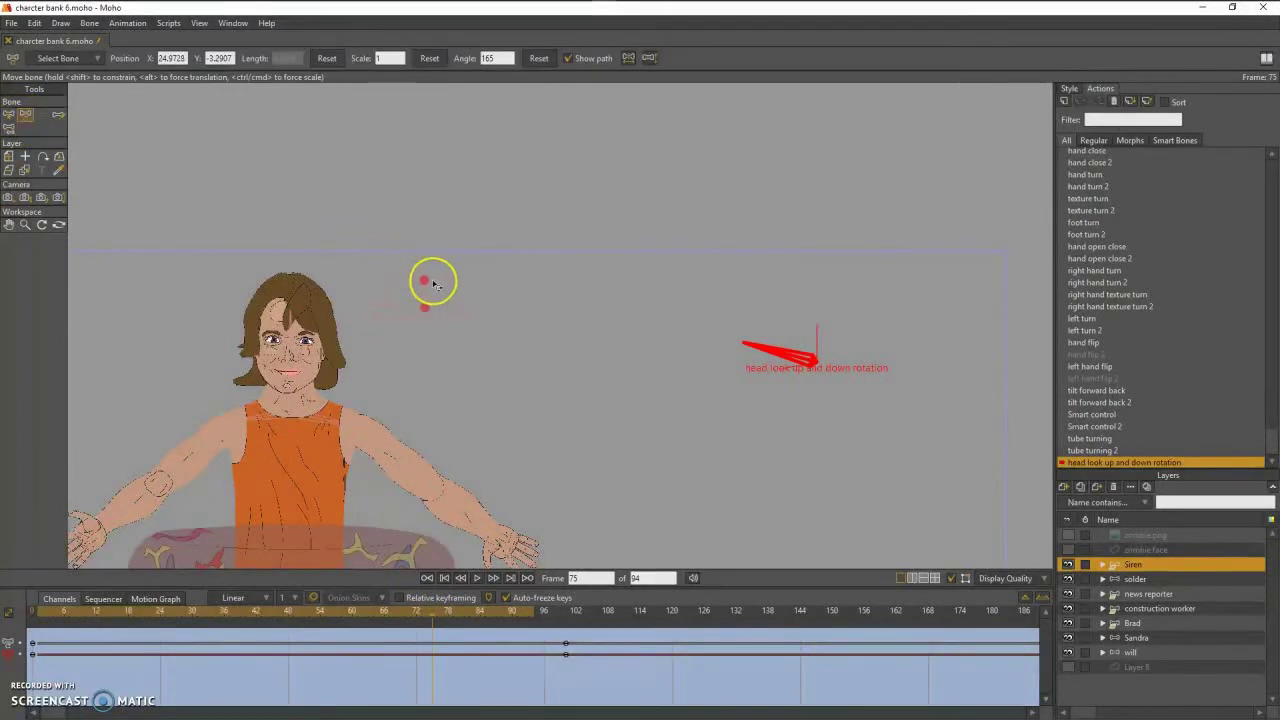
pyautogui.moveTo(427, 293); pyautogui.dragTo(395, 310)
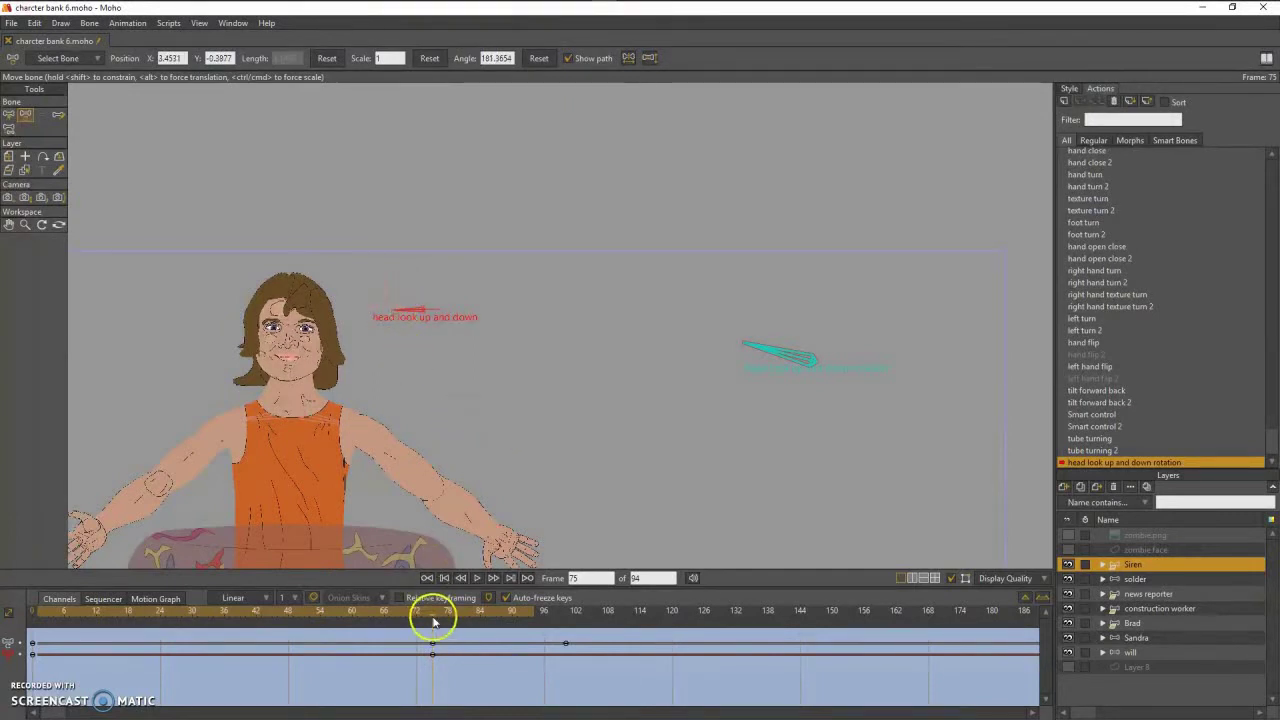
pyautogui.moveTo(436, 618); pyautogui.dragTo(527, 620)
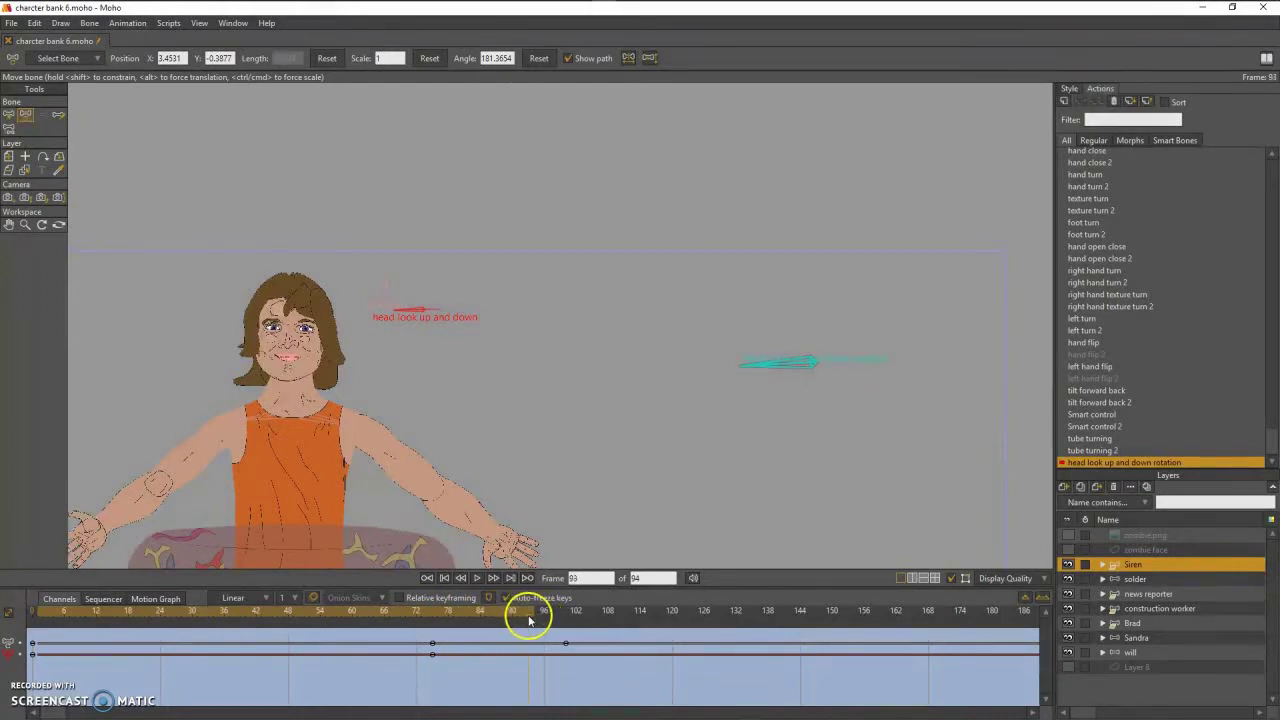
pyautogui.moveTo(417, 289); pyautogui.dragTo(465, 318)
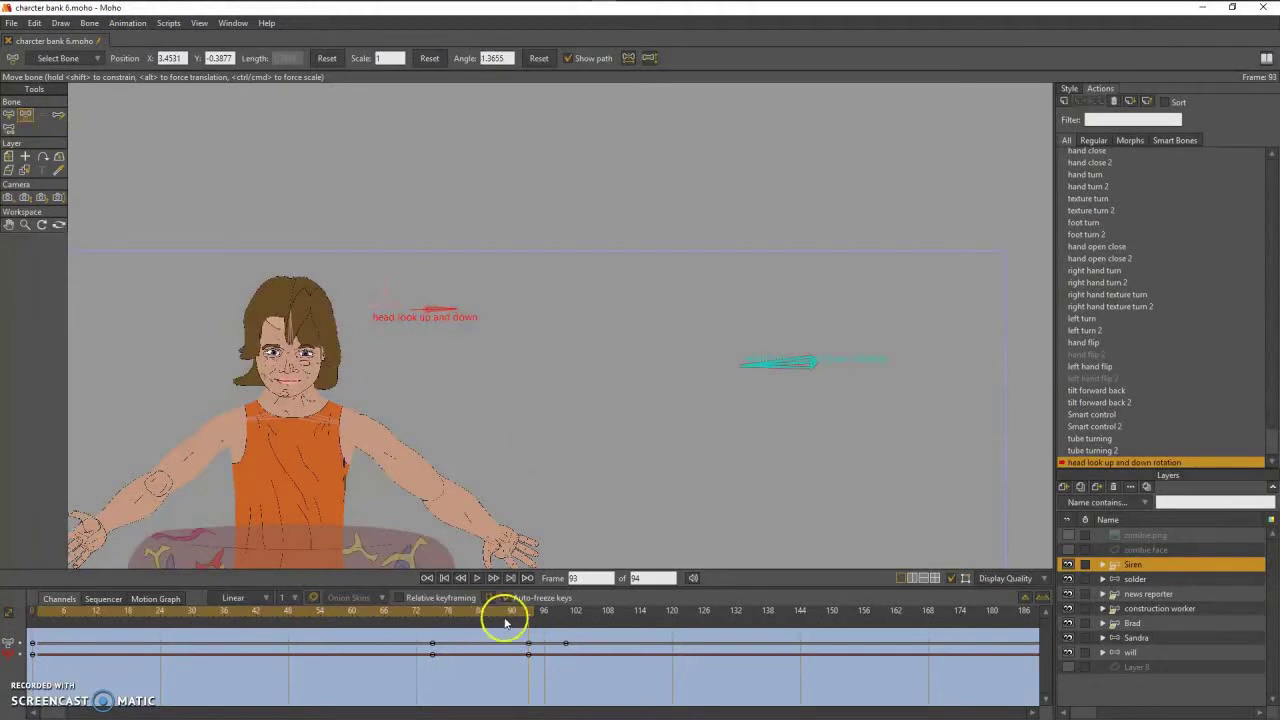
# - Test the head pose by rotating the dial bone, then return to frame 0
pyautogui.click(432, 644)
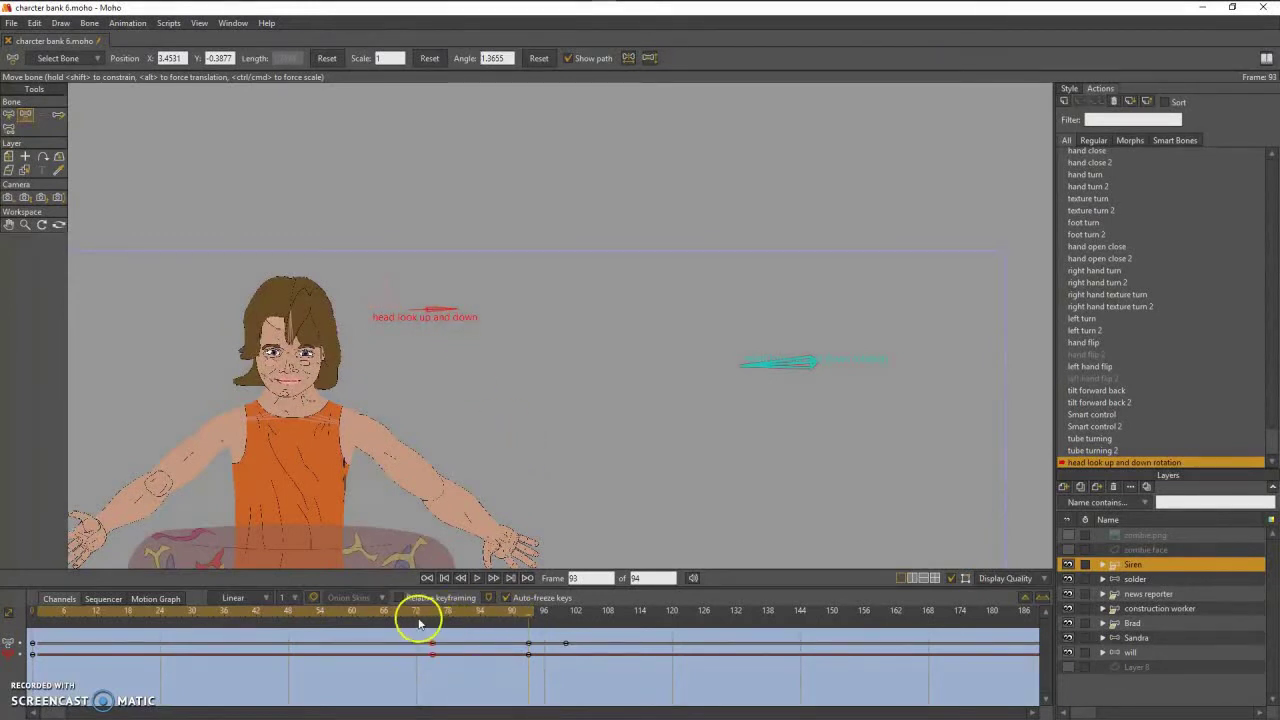
pyautogui.click(39, 610)
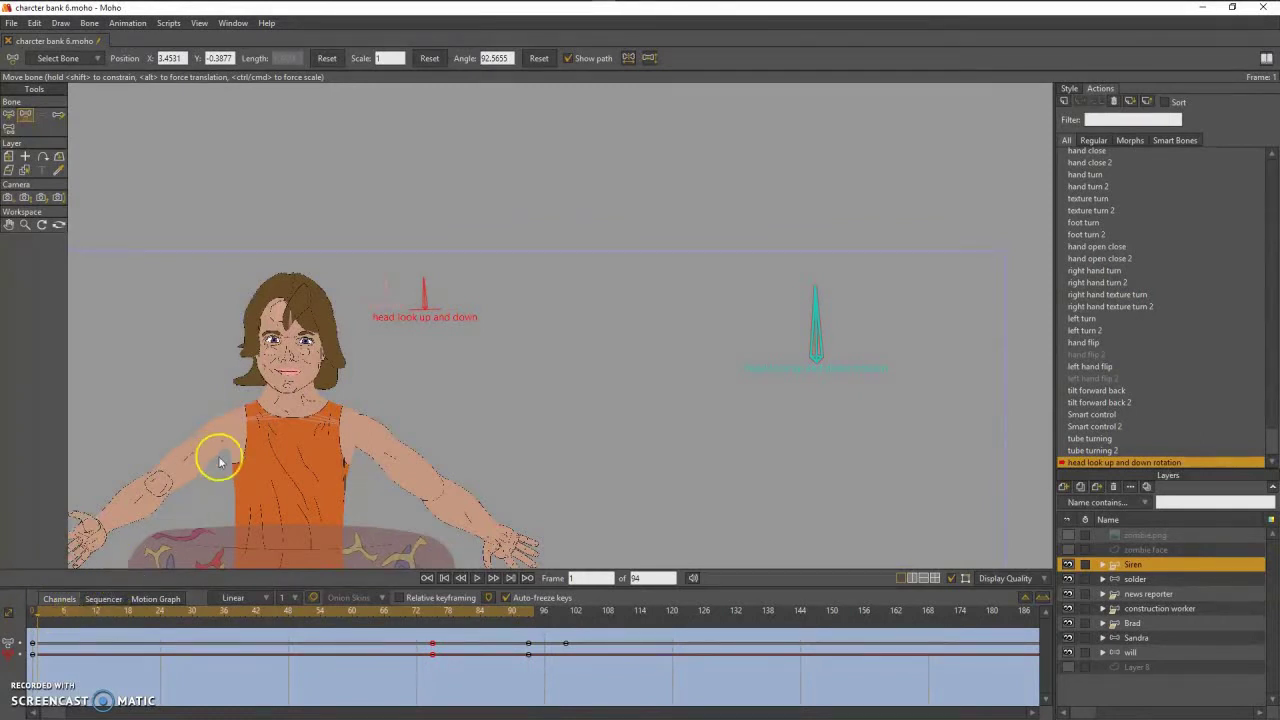
pyautogui.moveTo(177, 523); pyautogui.dragTo(51, 634)
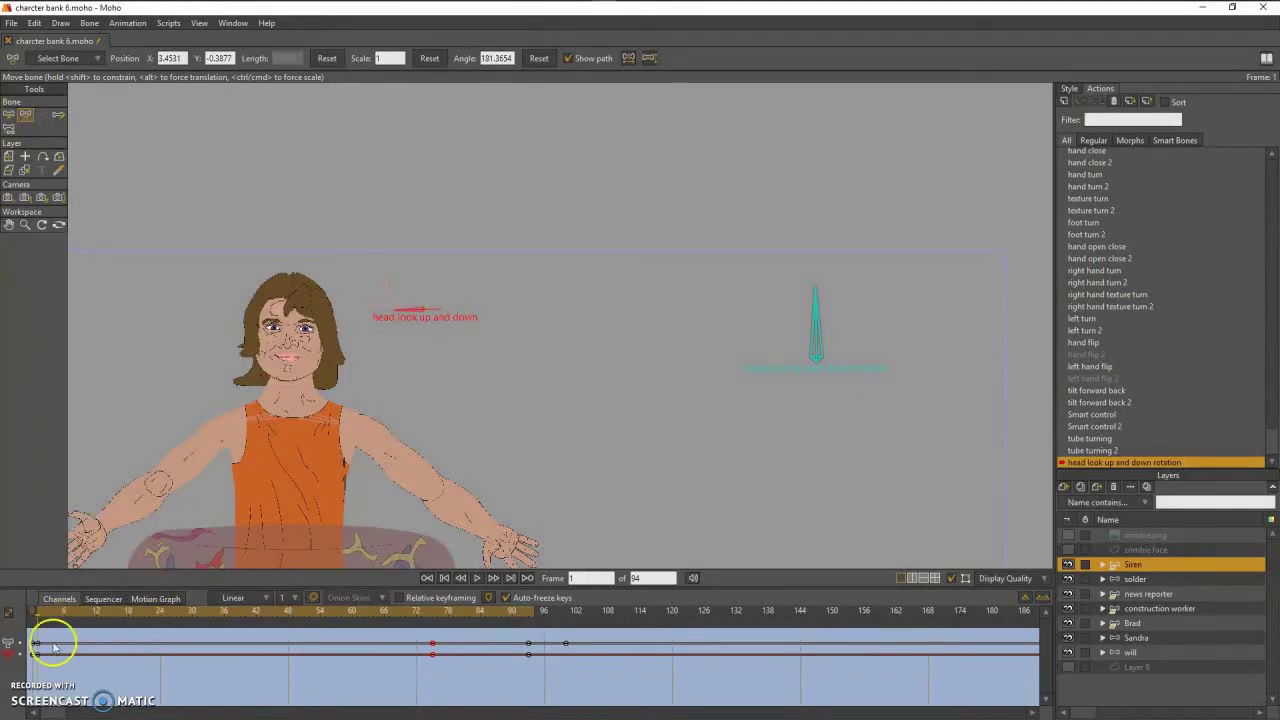
pyautogui.click(12, 114)
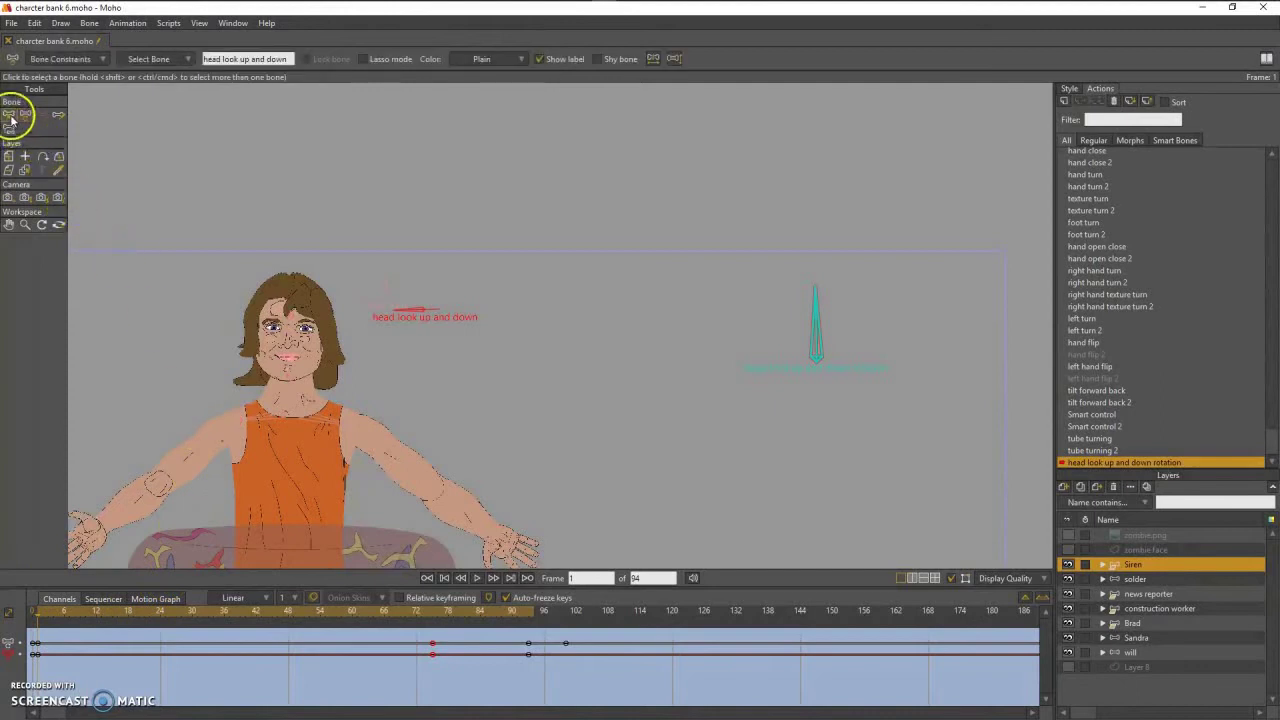
pyautogui.click(29, 610)
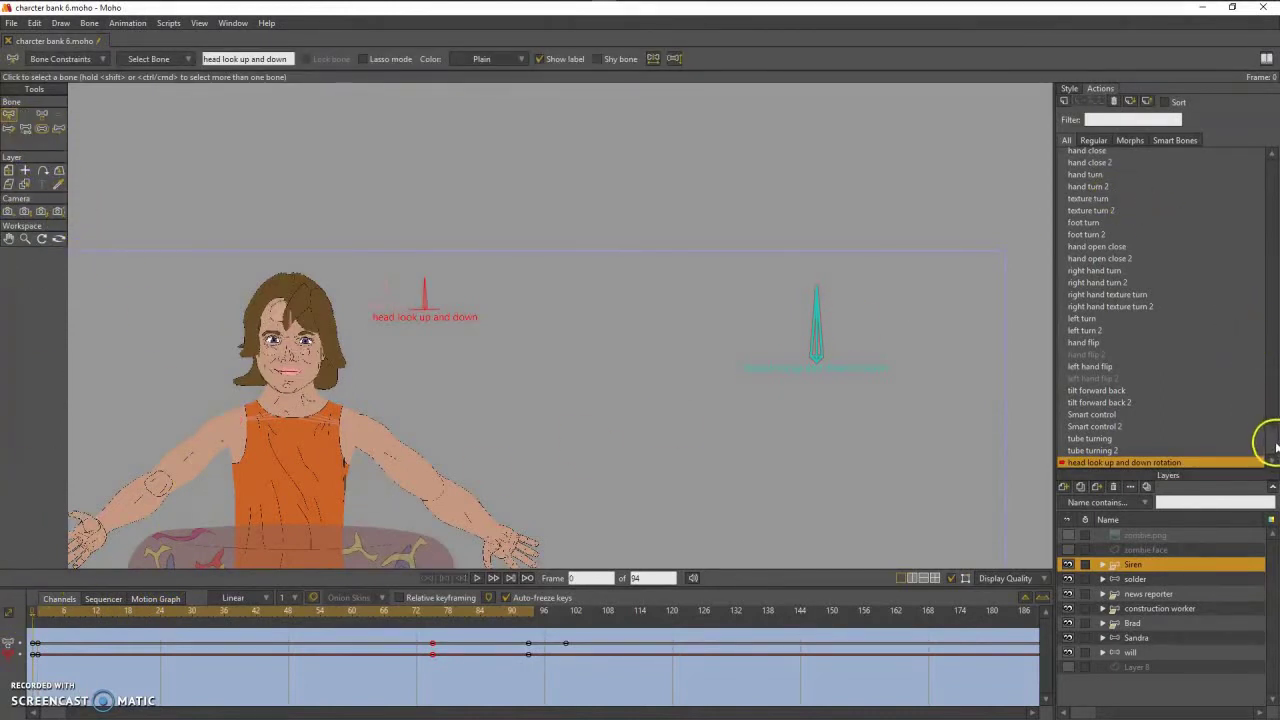
# - Return to the Mainline at frame 0
pyautogui.moveTo(1272, 448); pyautogui.dragTo(1270, 163)
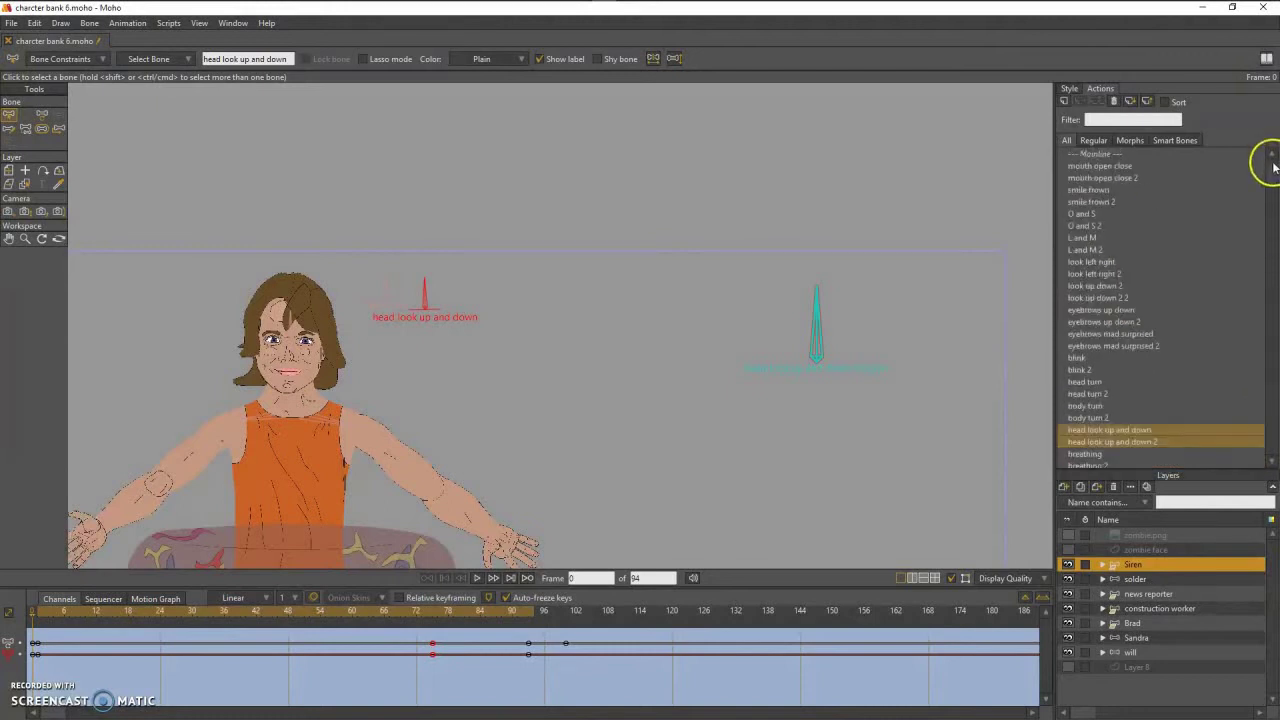
pyautogui.doubleClick(1166, 153)
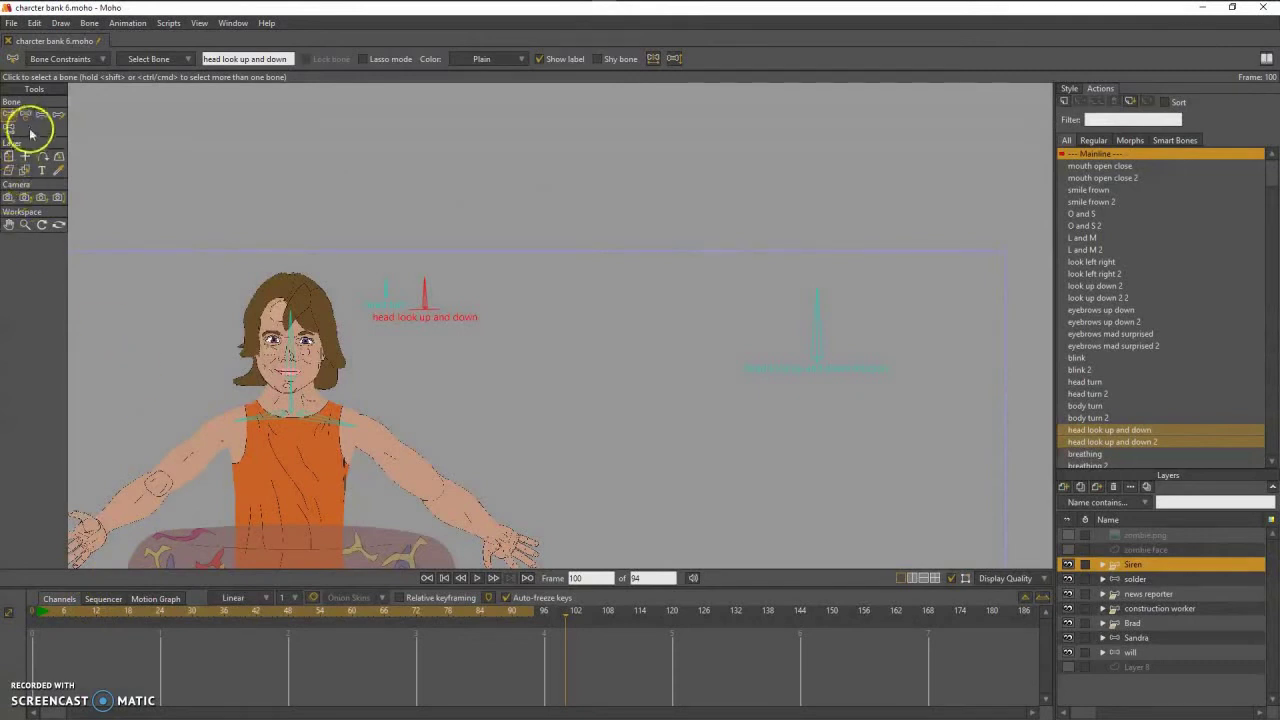
pyautogui.click(34, 609)
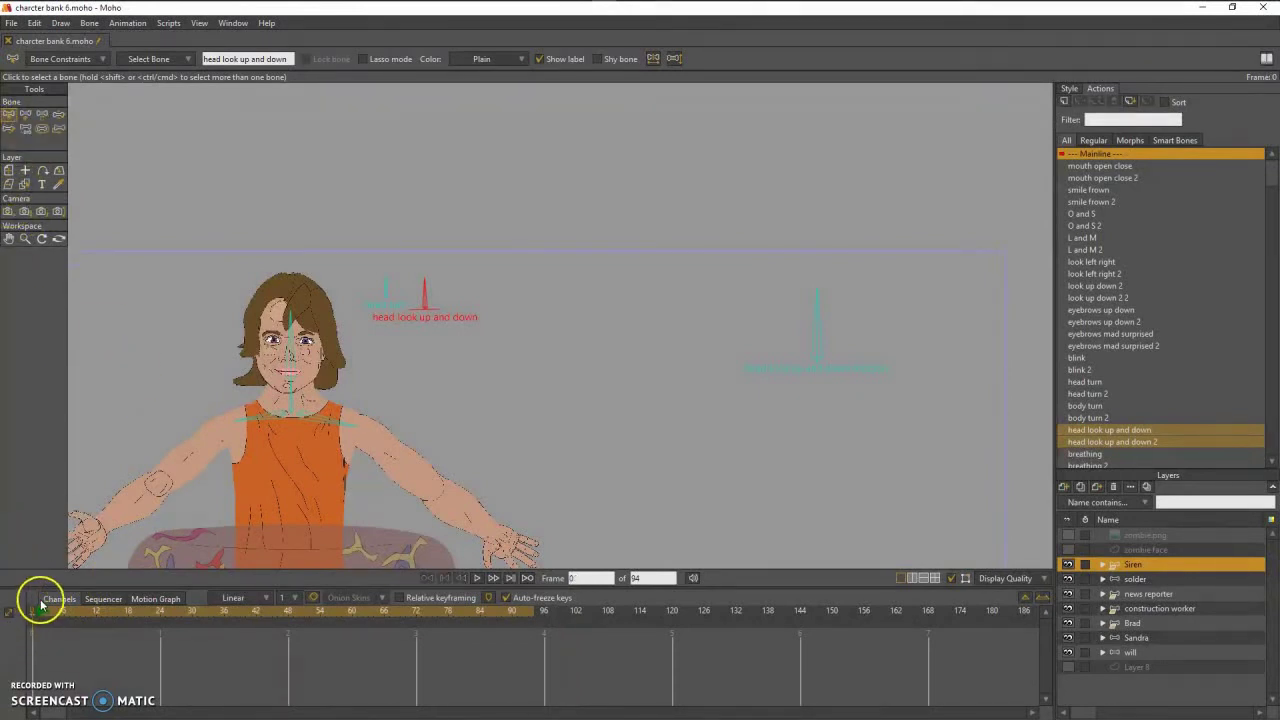
# - Draw a new bone, B91, rising up through the character's torso
pyautogui.click(25, 113)
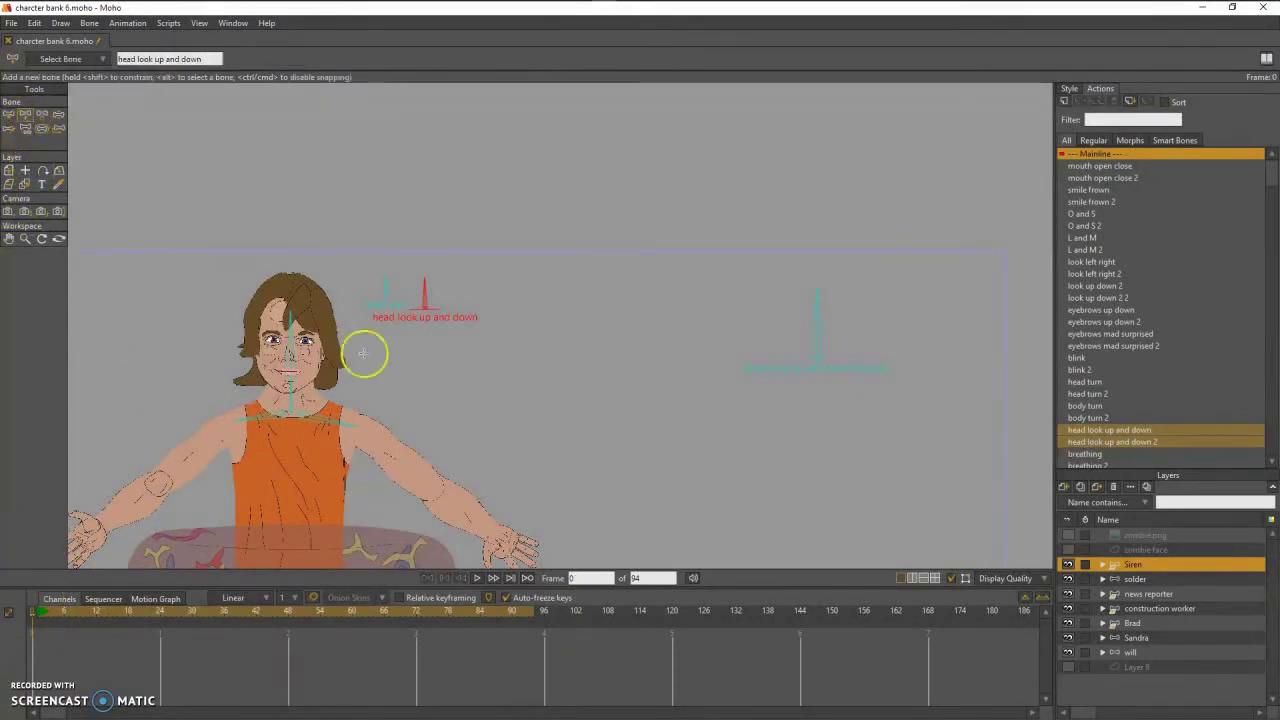
pyautogui.moveTo(585, 461); pyautogui.dragTo(620, 428)
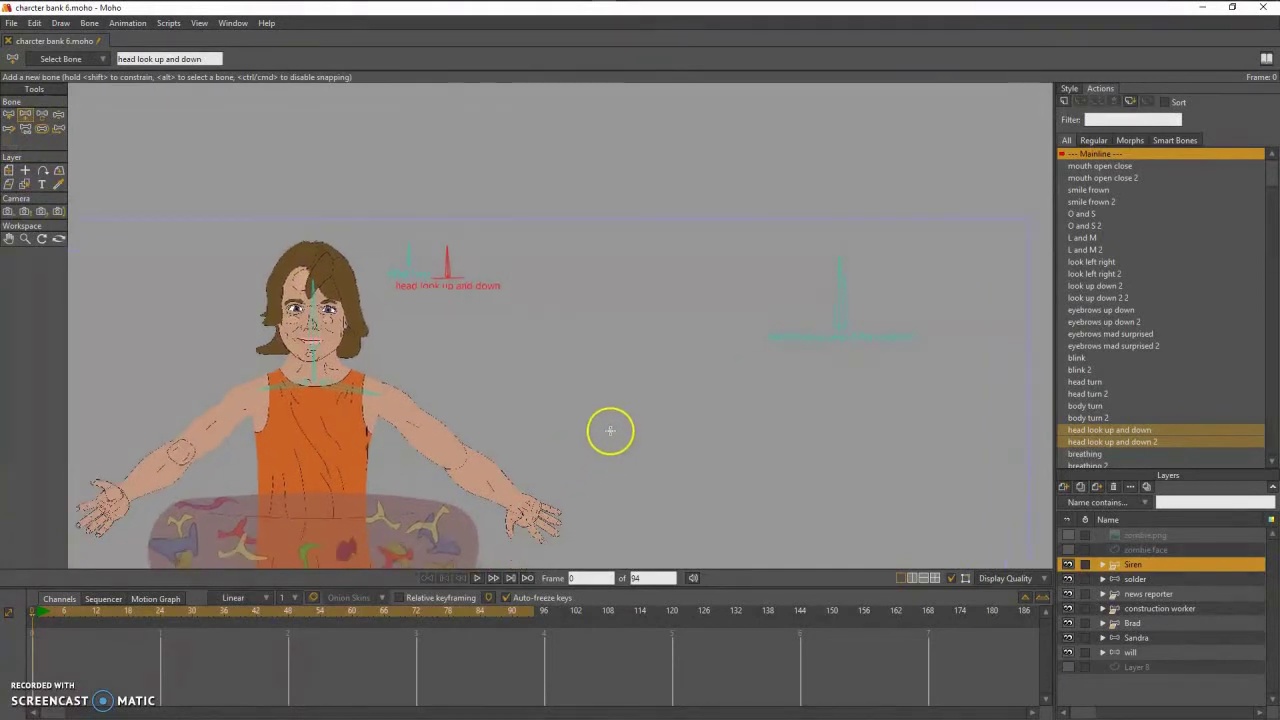
pyautogui.scroll(3, 609, 429)
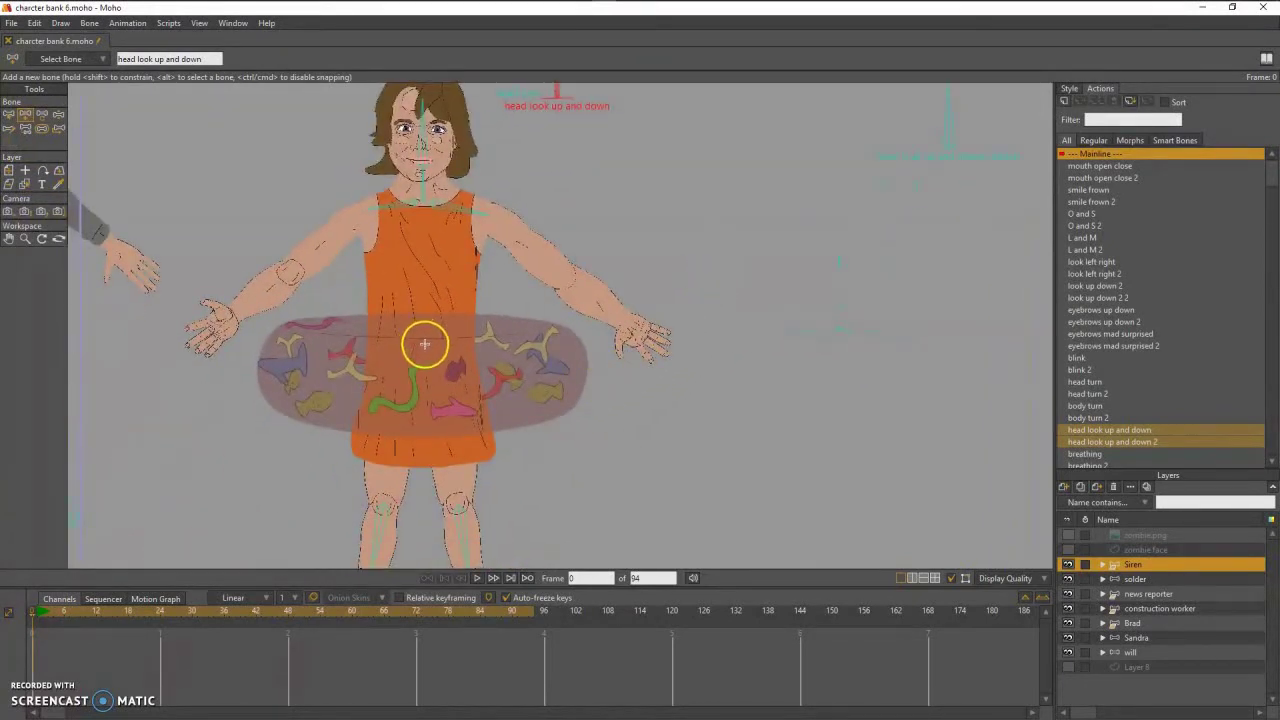
pyautogui.moveTo(424, 344); pyautogui.dragTo(421, 265)
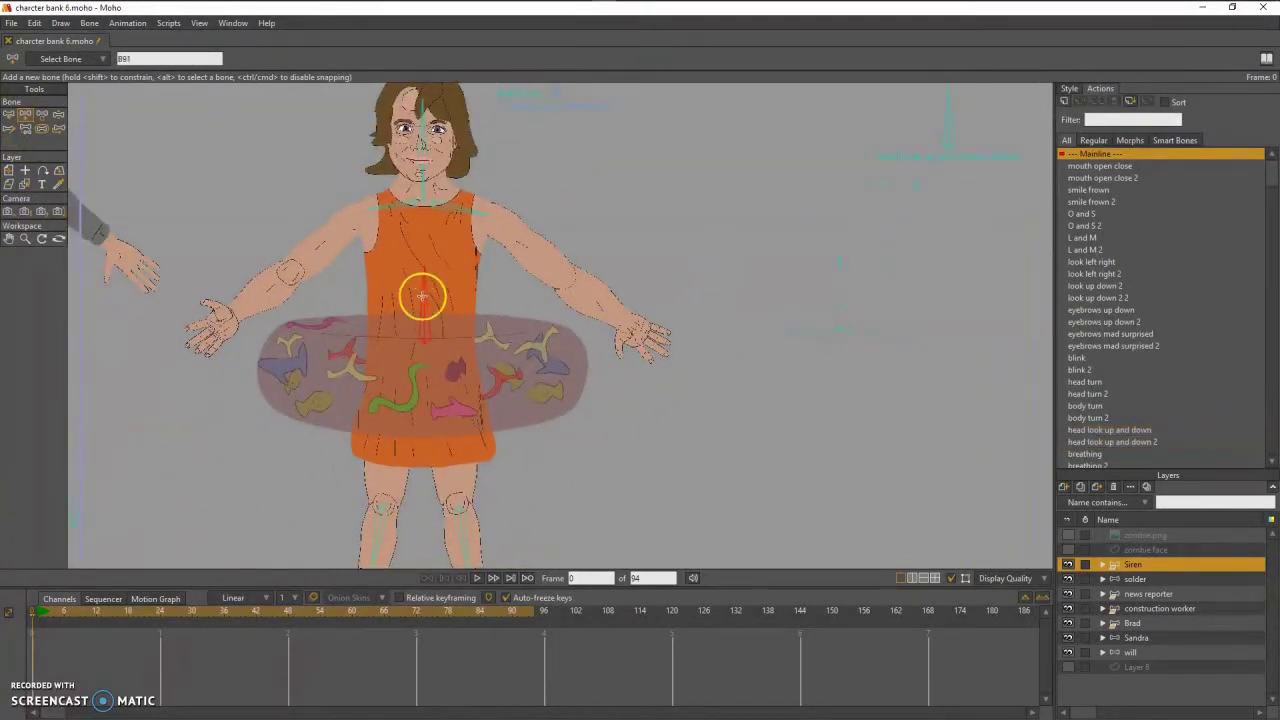
pyautogui.click(41, 128)
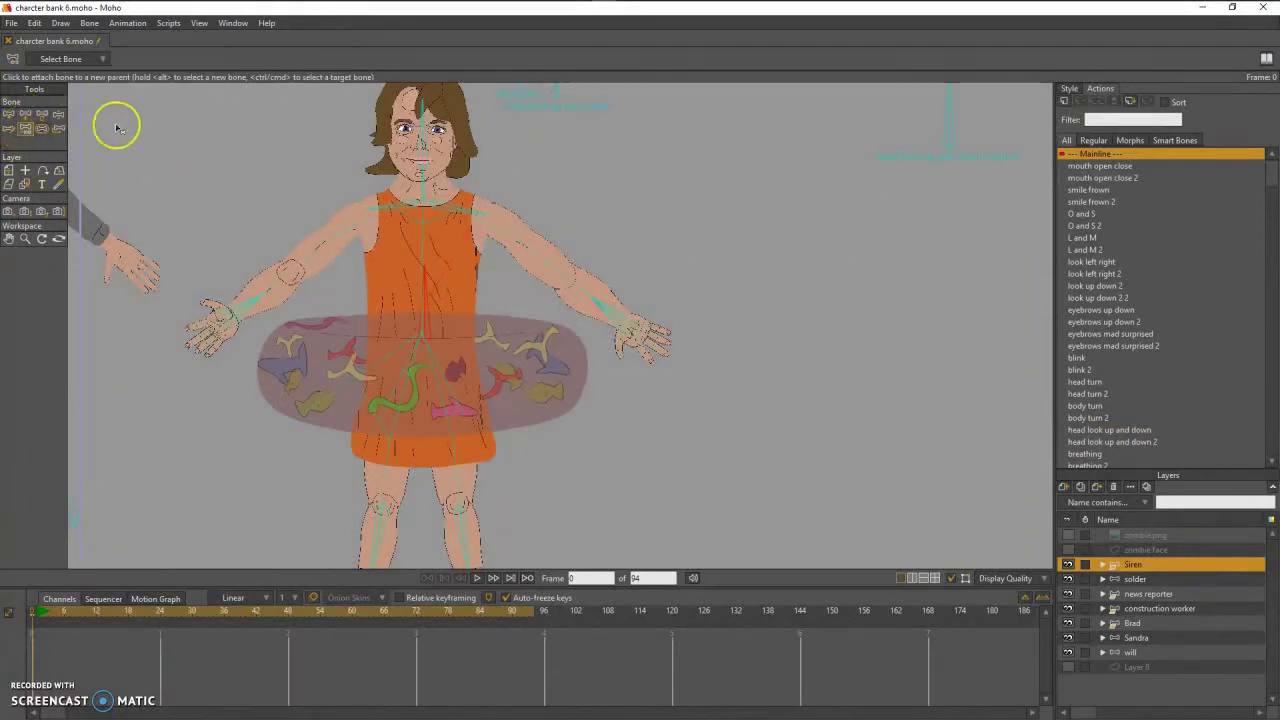
pyautogui.click(89, 22)
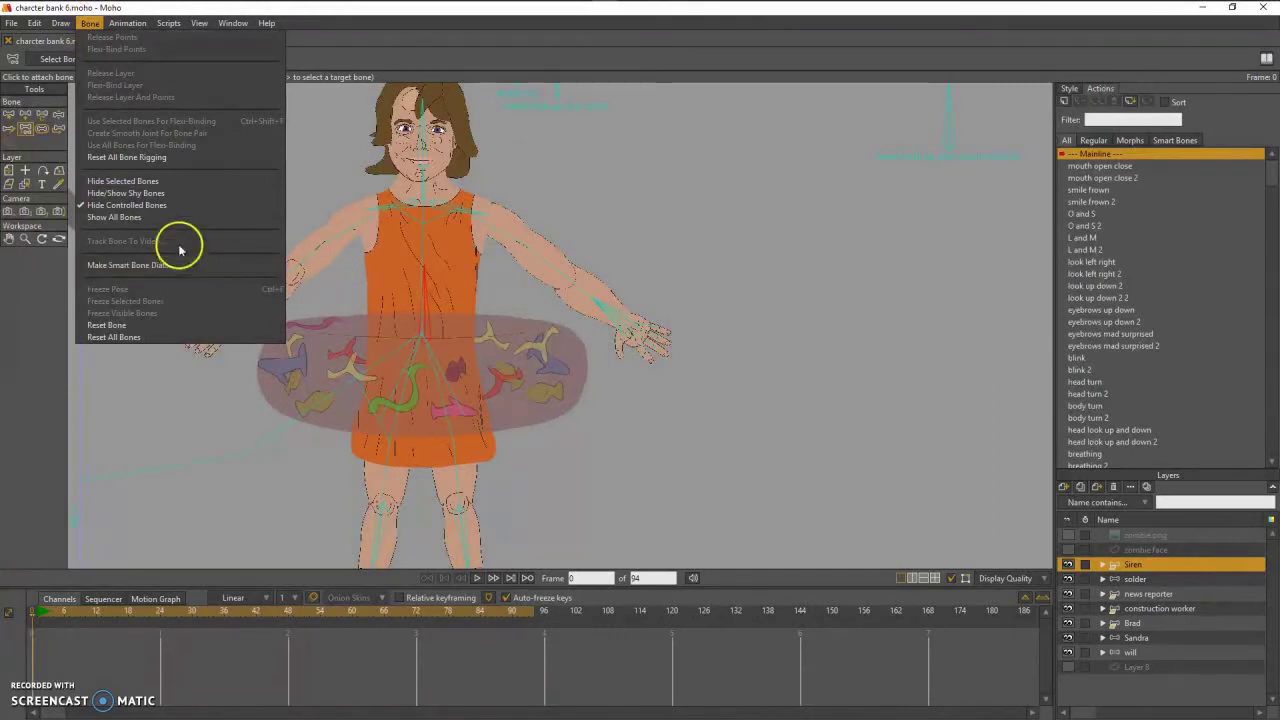
# - Create the 'head turn rotation' dial for B91 from -70 to 70 with separate positive and negative actions
pyautogui.click(130, 265)
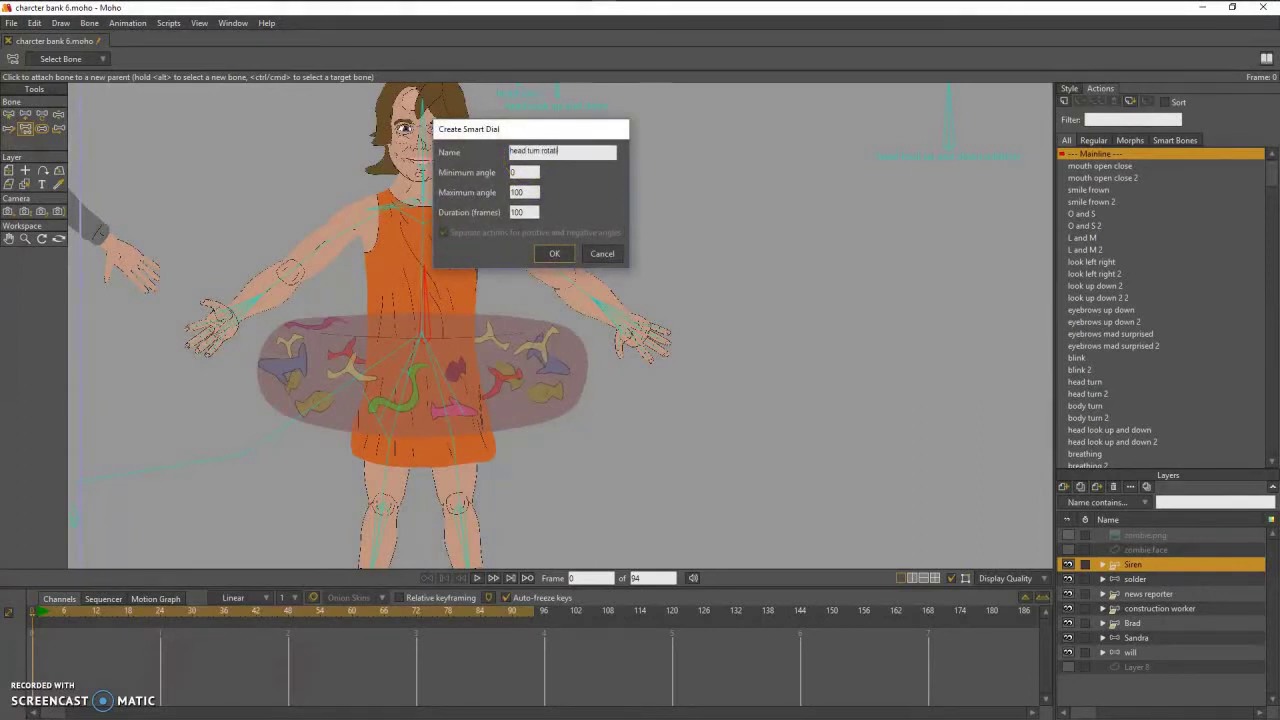
pyautogui.press('Tab')
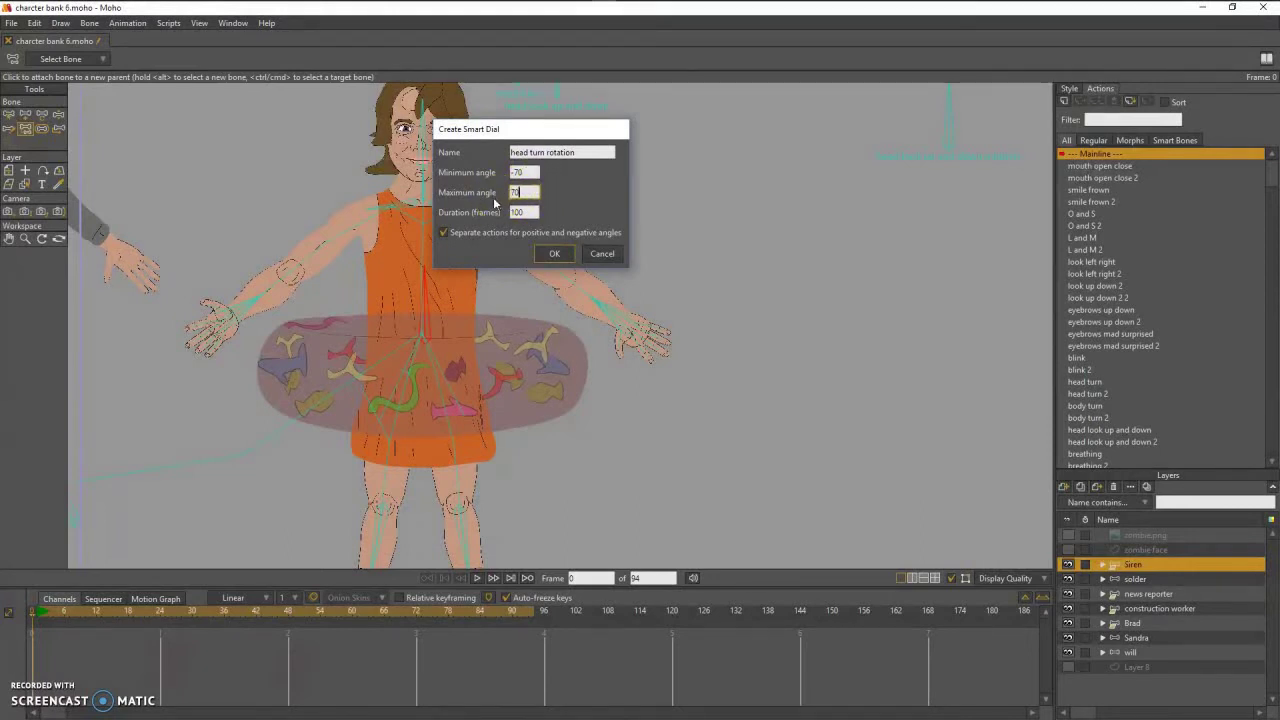
pyautogui.click(555, 250)
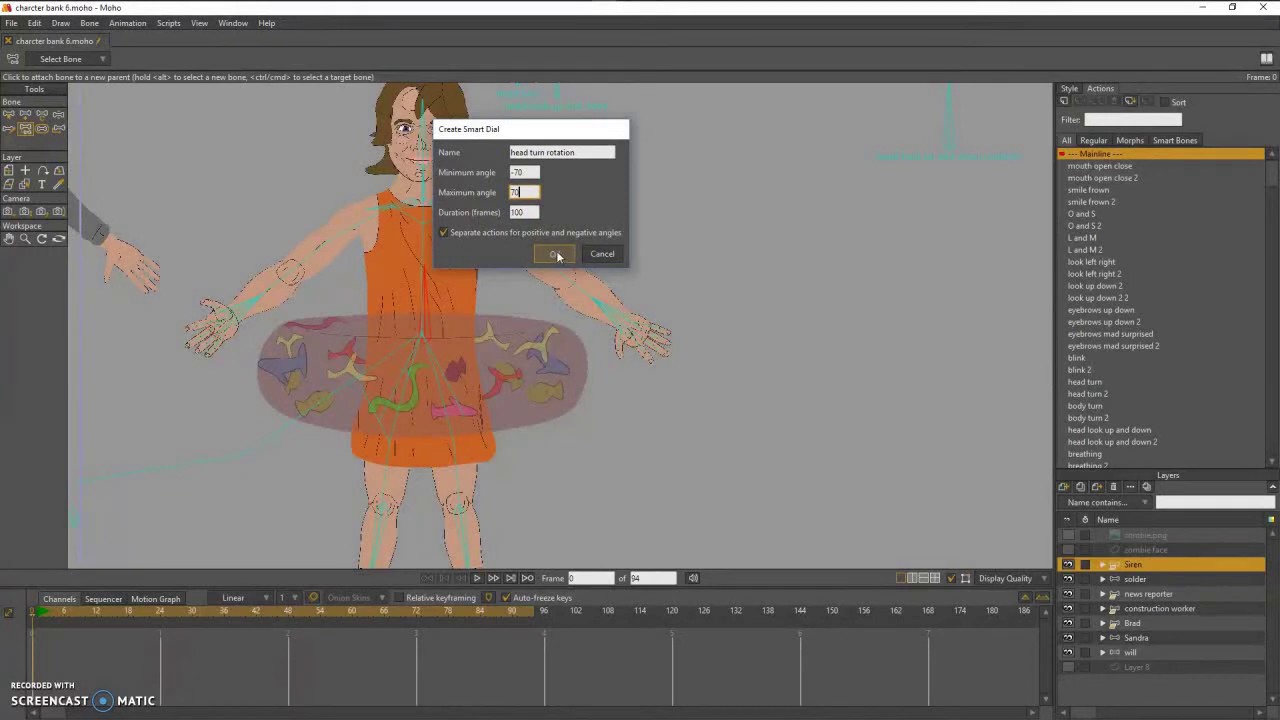
# - Key the head turn rotation action with the head turned round to face backward at frame 42
pyautogui.click(437, 323)
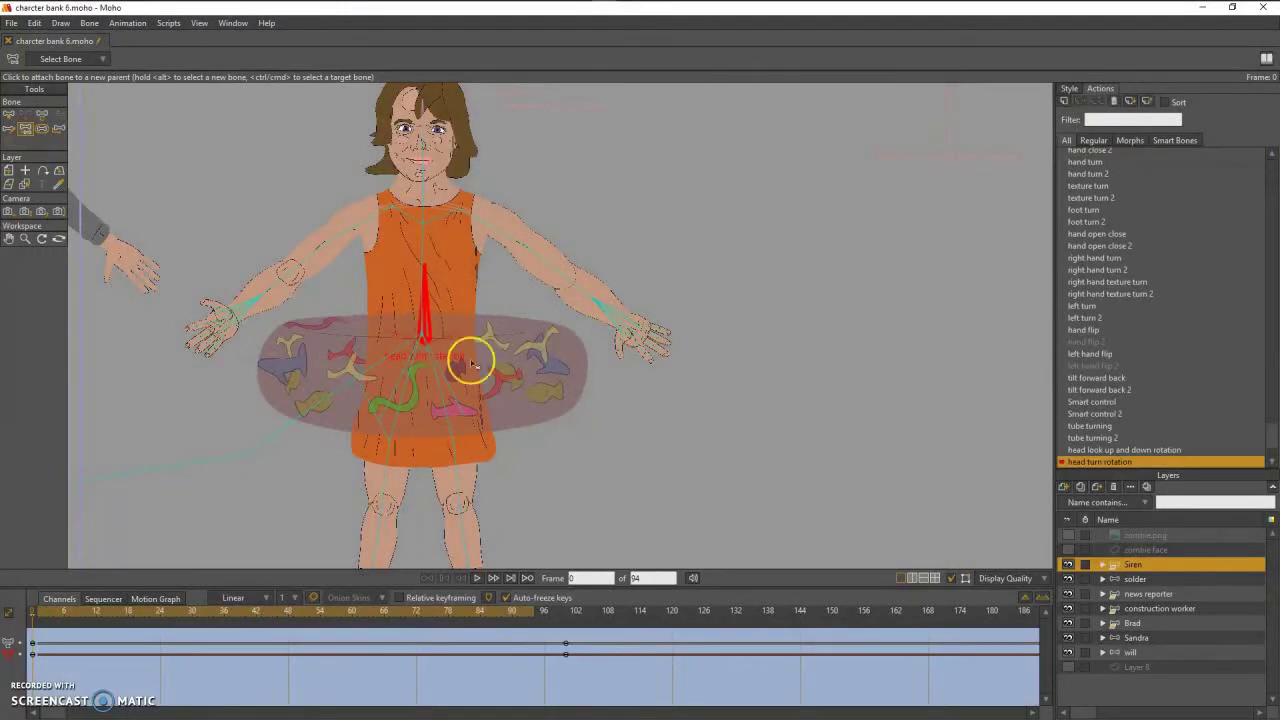
pyautogui.moveTo(404, 614); pyautogui.dragTo(255, 608)
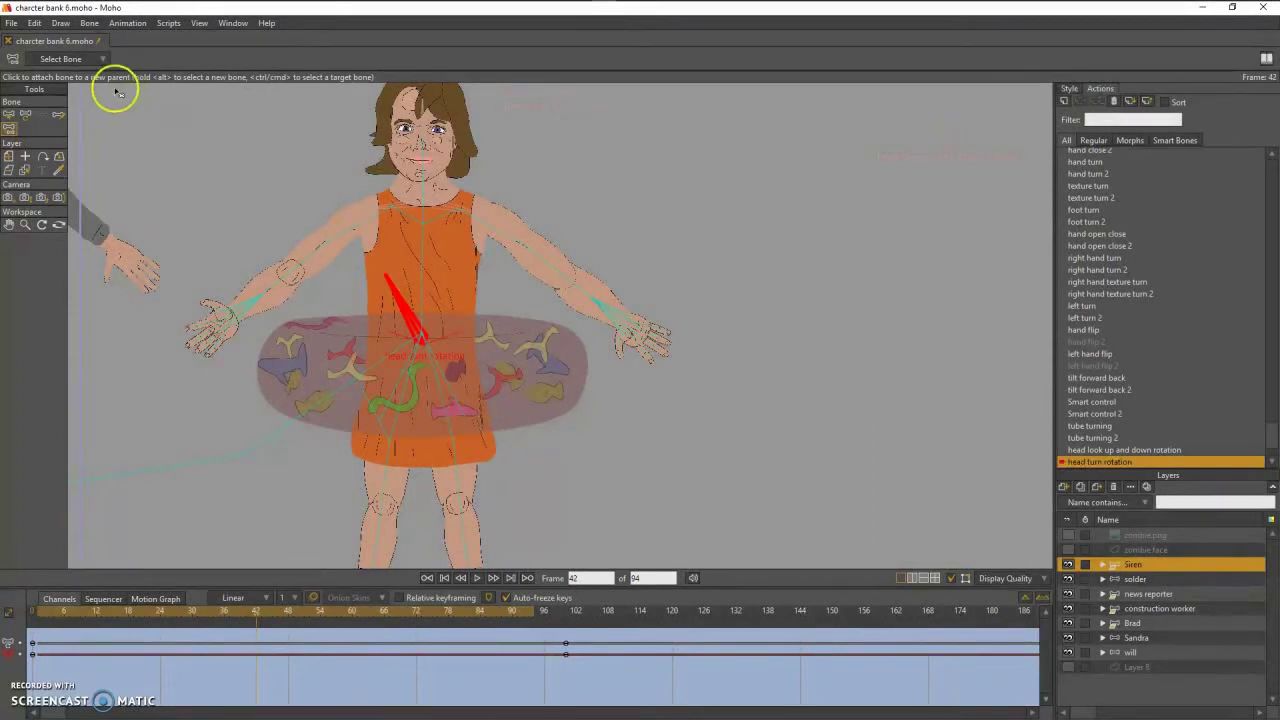
pyautogui.click(26, 114)
pyautogui.scroll(5, 551, 129)
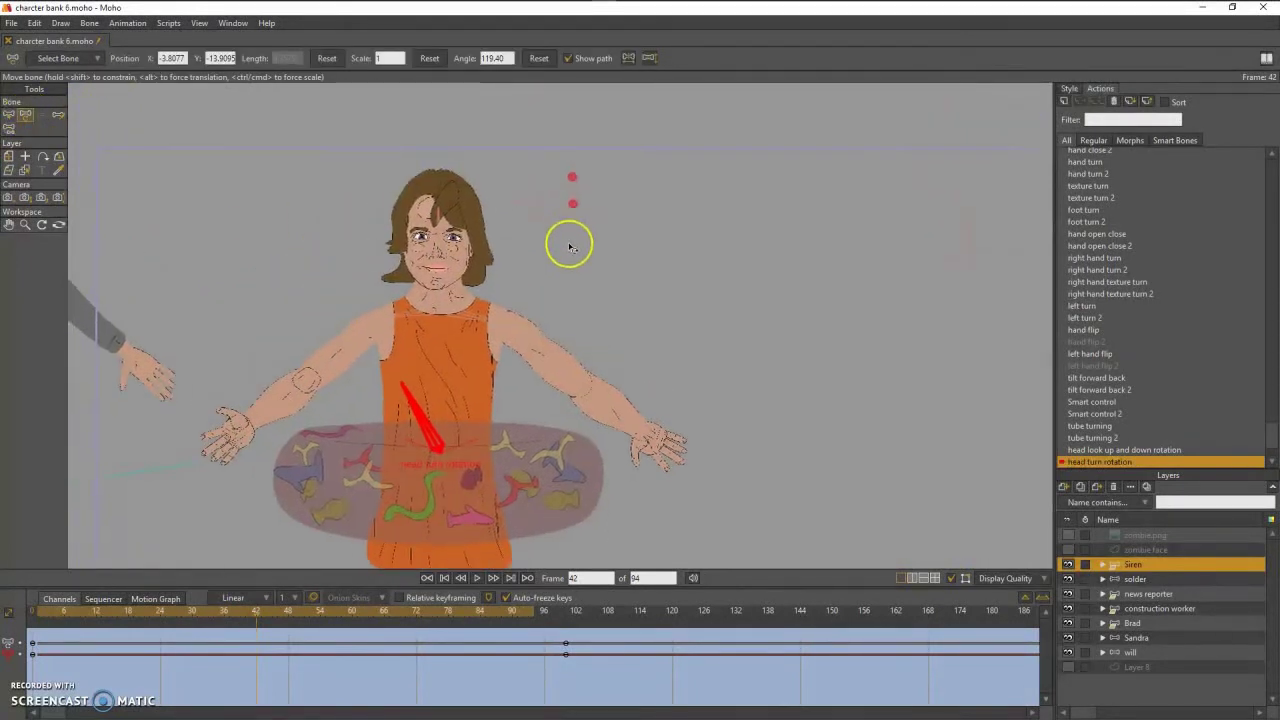
pyautogui.moveTo(517, 151); pyautogui.dragTo(491, 171)
pyautogui.moveTo(276, 615)
pyautogui.mouseDown()
pyautogui.moveTo(297, 613)
pyautogui.moveTo(5, 610)
pyautogui.moveTo(255, 620)
pyautogui.mouseUp()
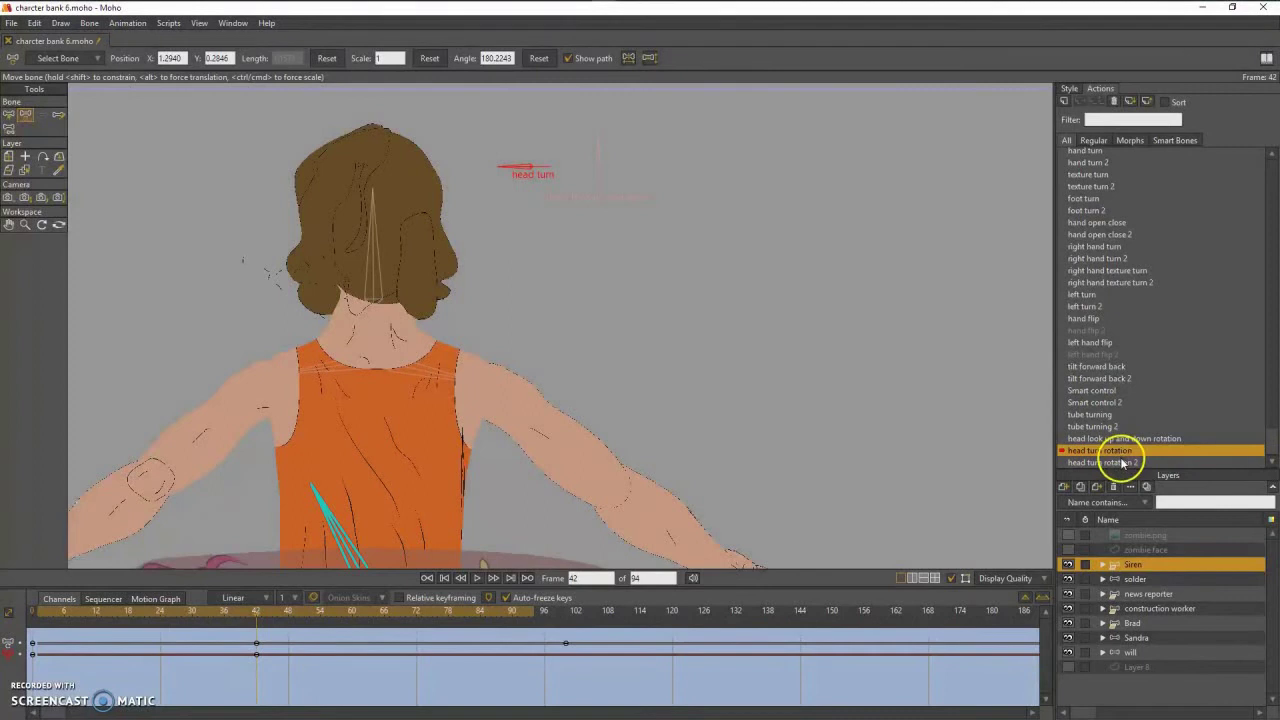
# - In the head turn rotation 2 action, rotate the head turn bone to face backward at frame 39
pyautogui.click(1120, 450)
pyautogui.moveTo(214, 609); pyautogui.dragTo(241, 606)
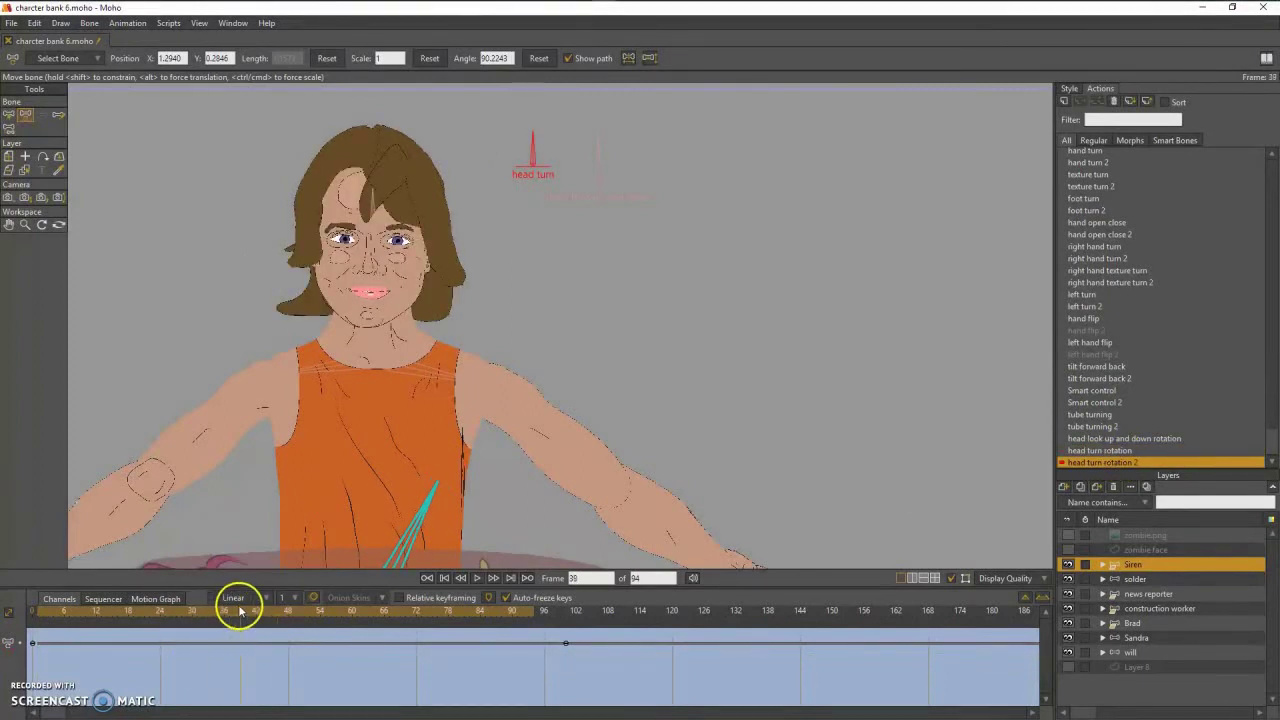
pyautogui.moveTo(545, 145); pyautogui.dragTo(597, 200)
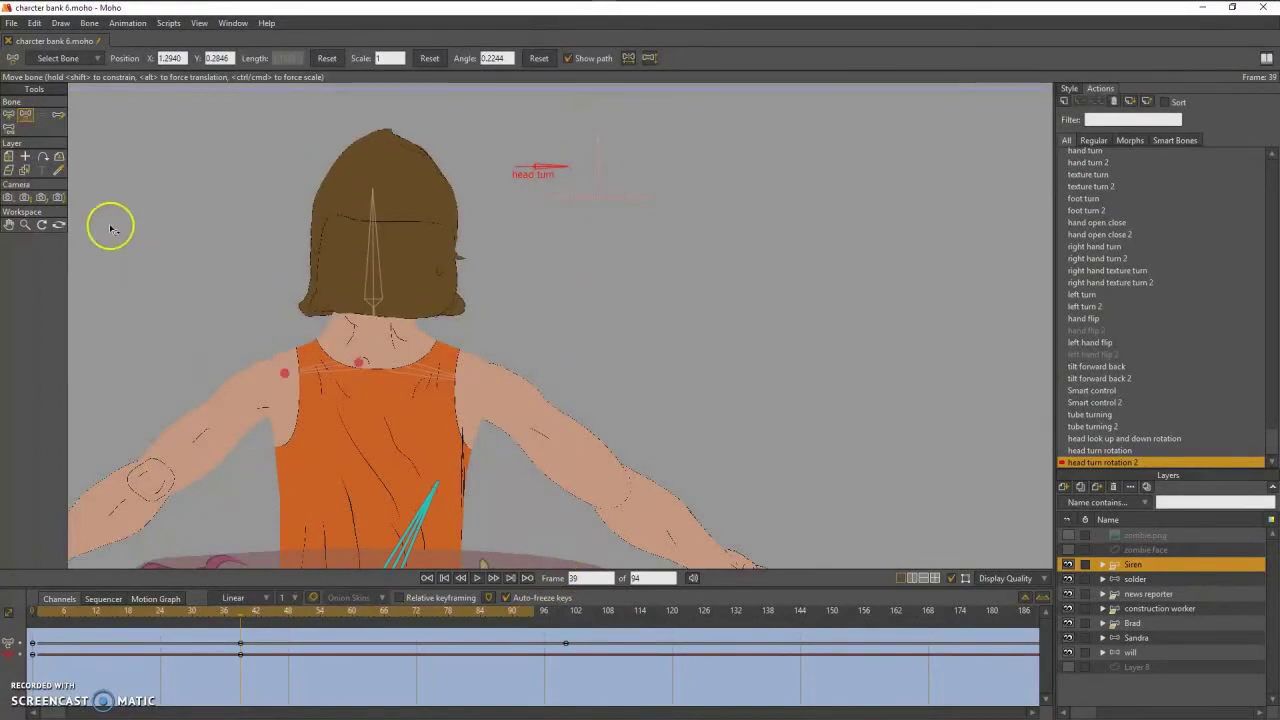
# - Go back to the Mainline timeline at frame 0
pyautogui.click(10, 114)
pyautogui.scroll(-4, 277, 366)
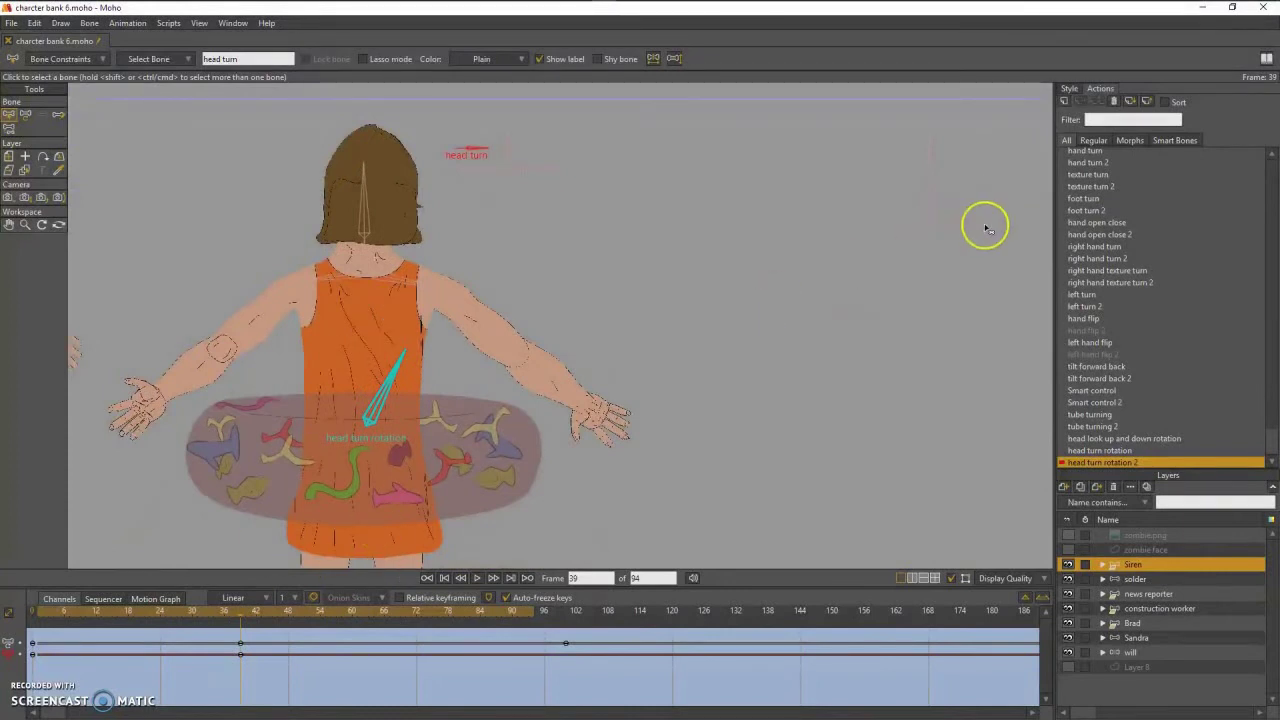
pyautogui.moveTo(1274, 441); pyautogui.dragTo(1274, 168)
pyautogui.click(1143, 153)
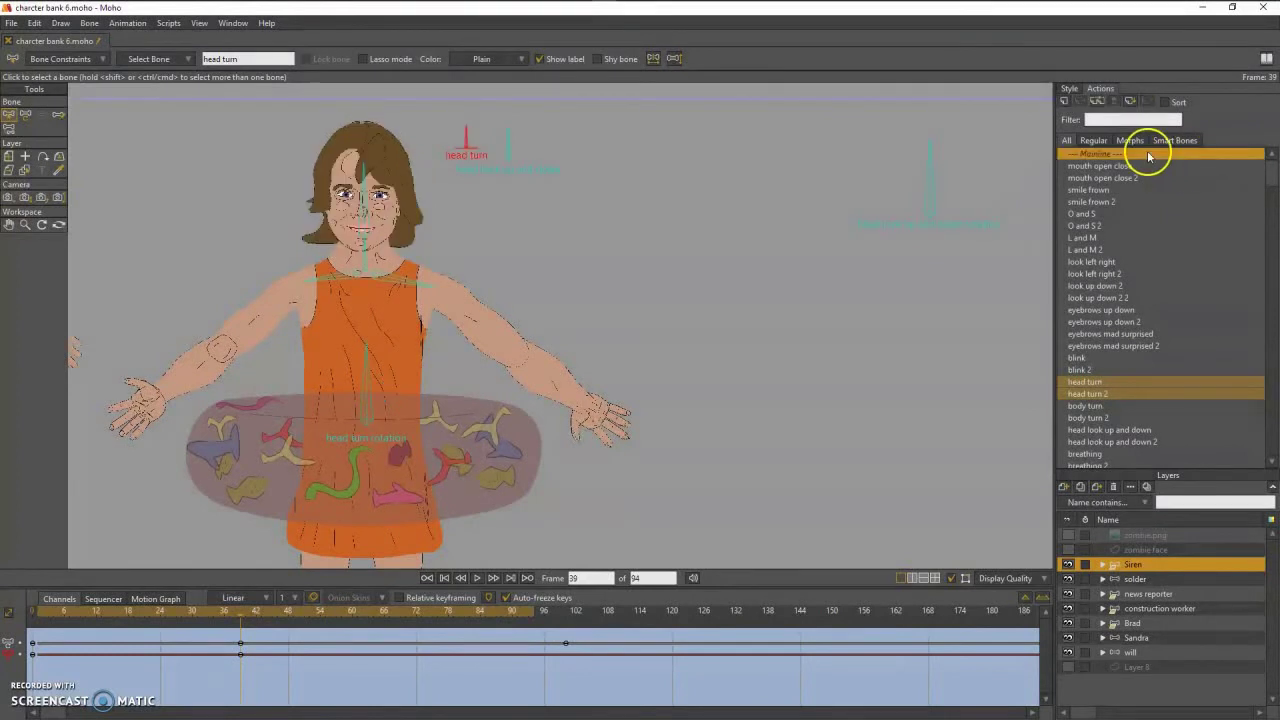
pyautogui.scroll(-2, 585, 290)
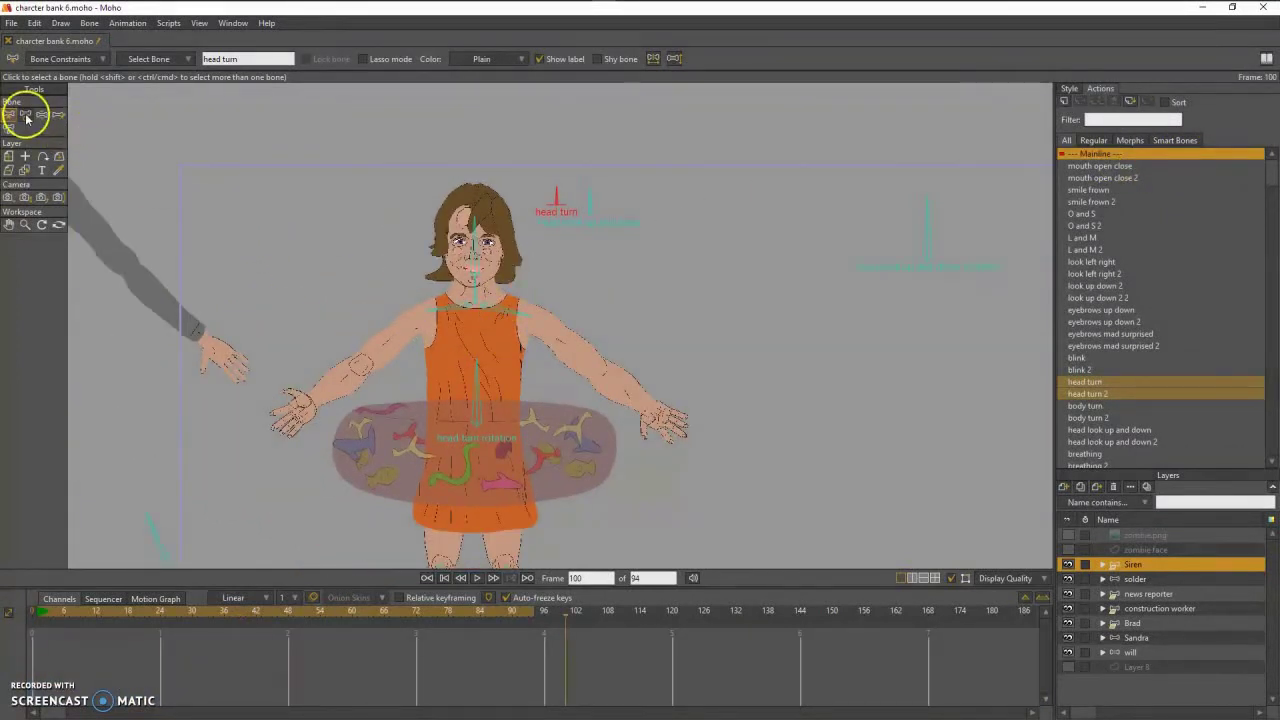
pyautogui.click(33, 612)
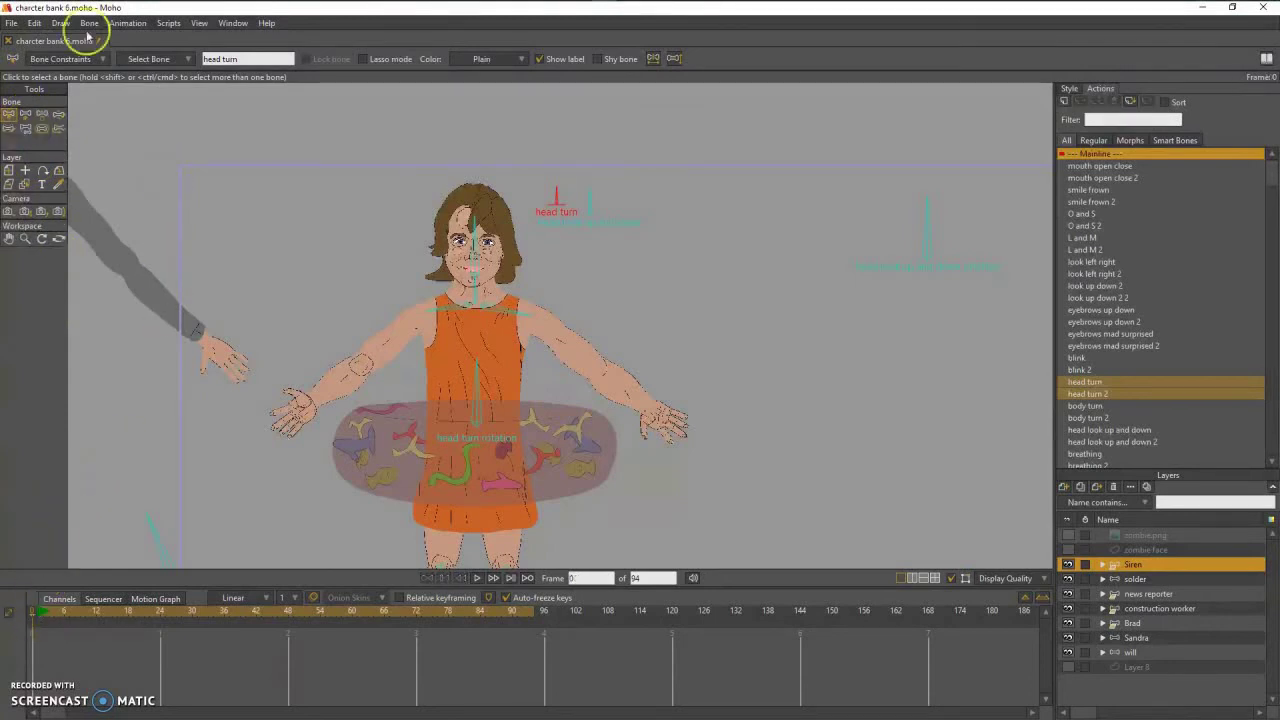
# - Draw a vertical bone over the character's face and rename it 'target'
pyautogui.click(25, 114)
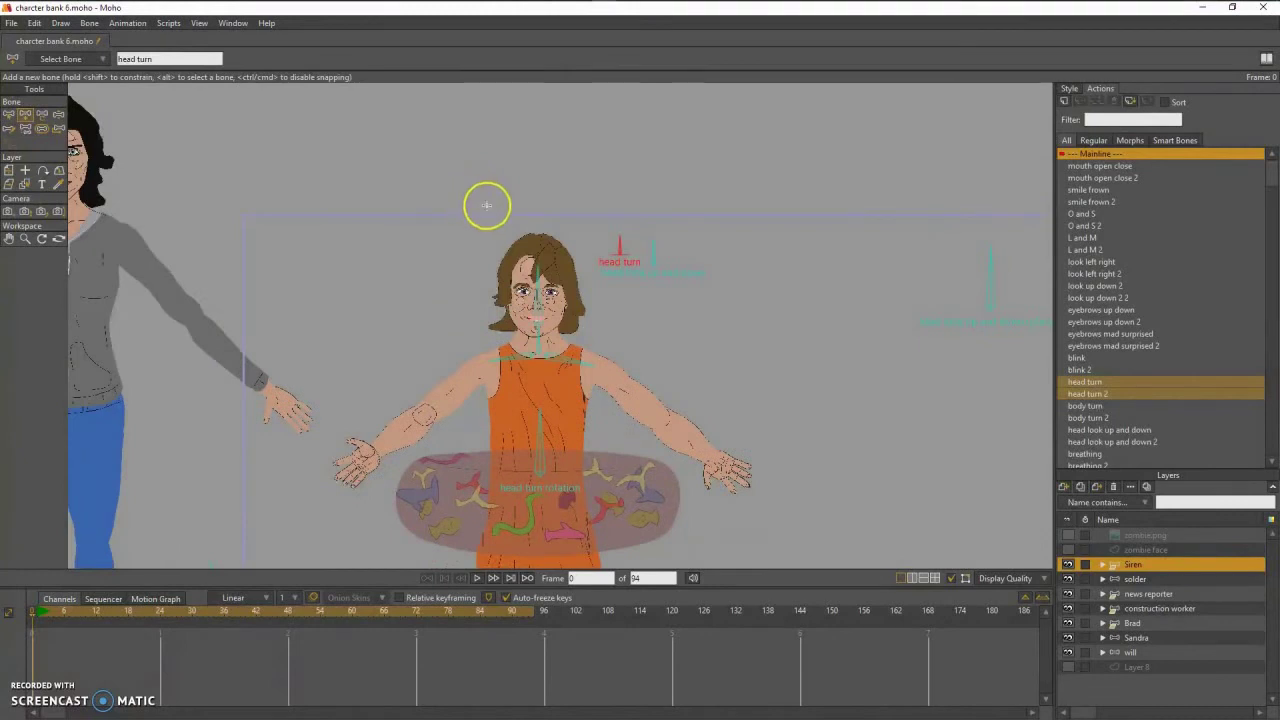
pyautogui.moveTo(538, 300); pyautogui.dragTo(534, 228)
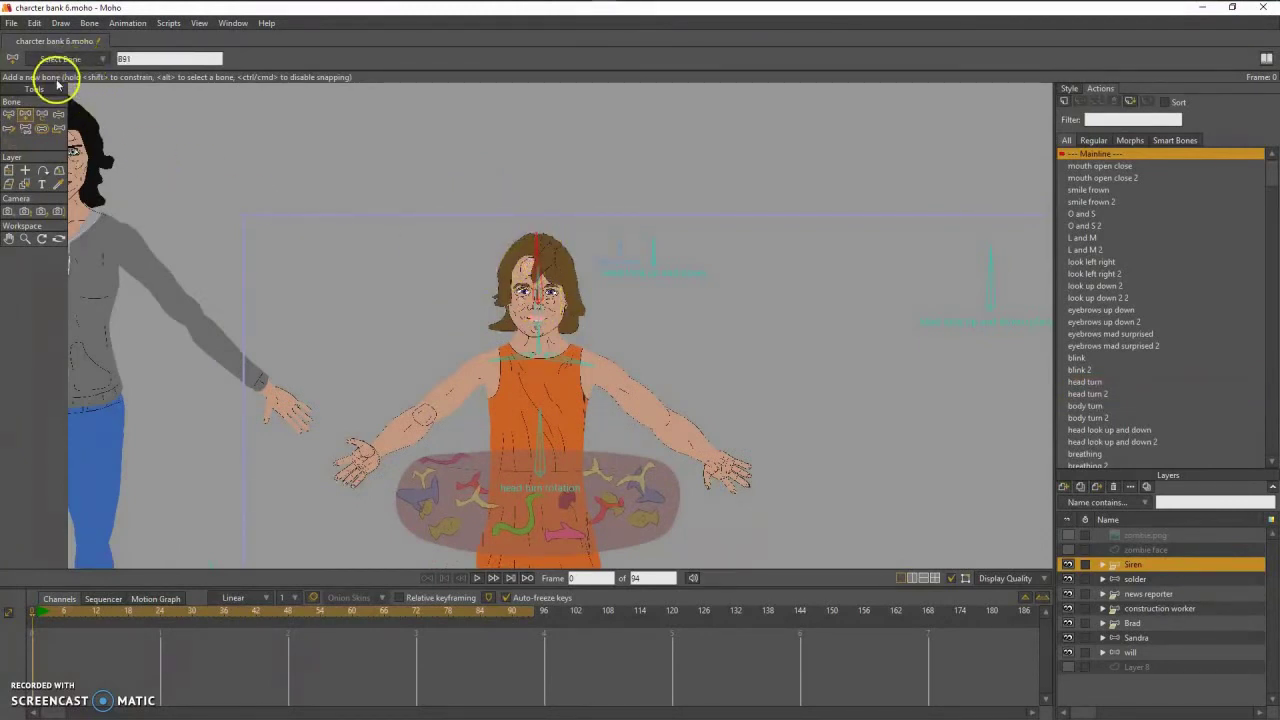
pyautogui.click(25, 128)
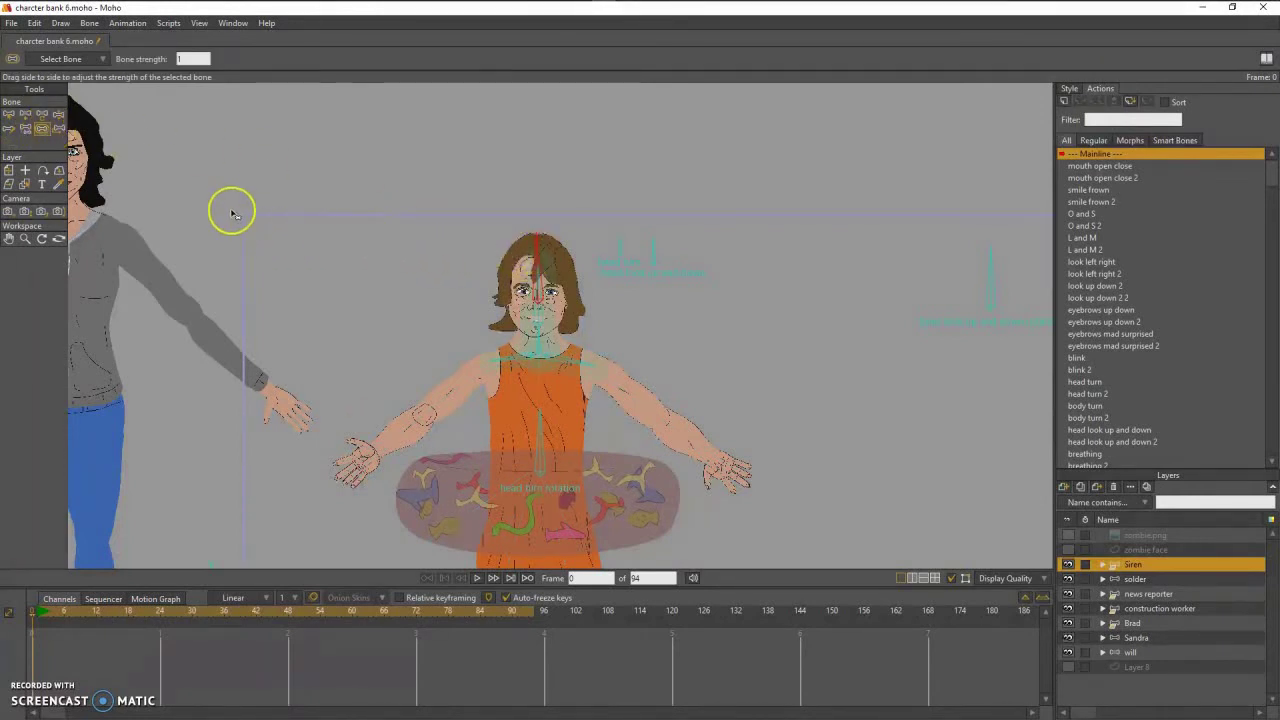
pyautogui.click(10, 113)
pyautogui.doubleClick(220, 58)
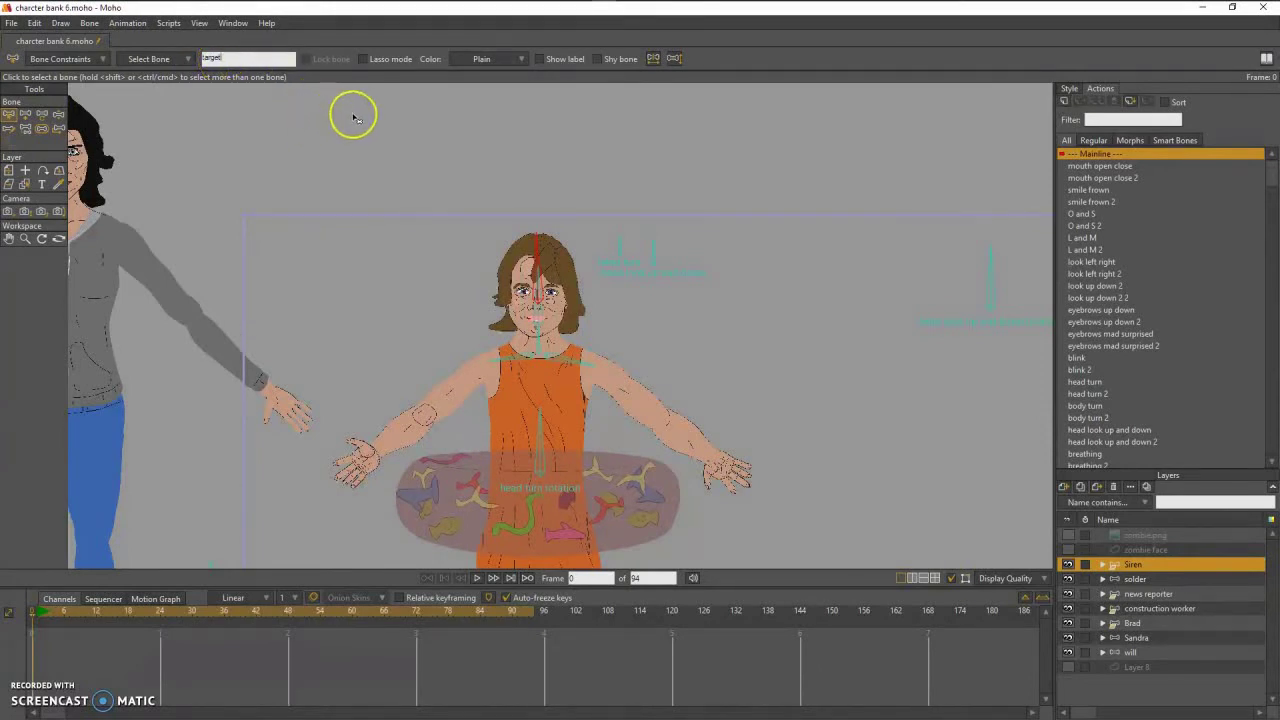
# - Set the 'target' bone as the target in the head look up and down rotation bone's constraints
pyautogui.click(992, 281)
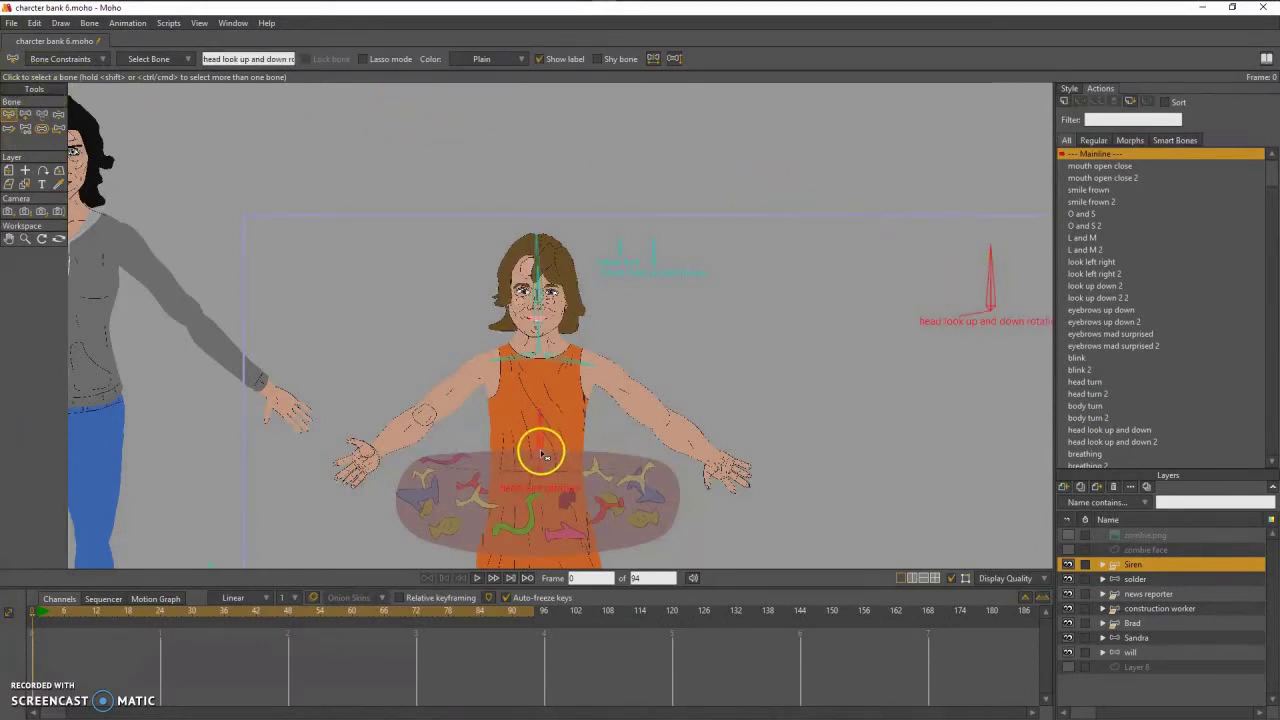
pyautogui.click(80, 59)
pyautogui.click(82, 220)
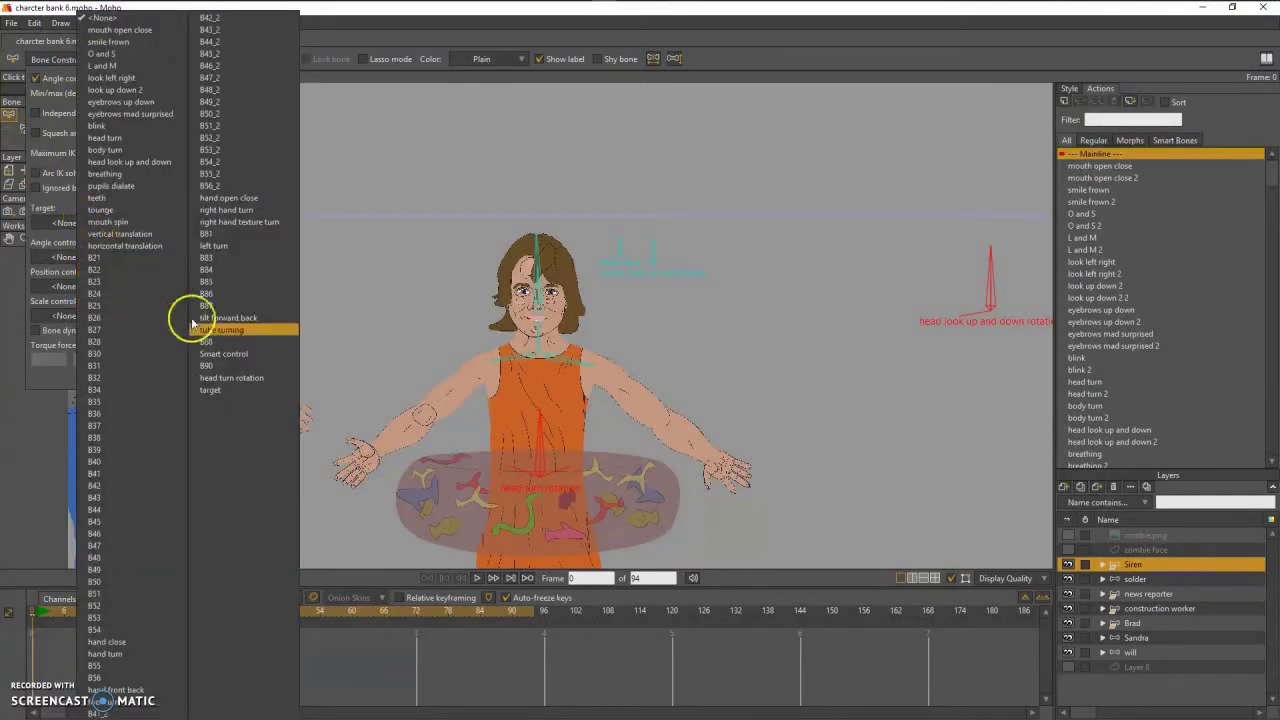
pyautogui.click(225, 389)
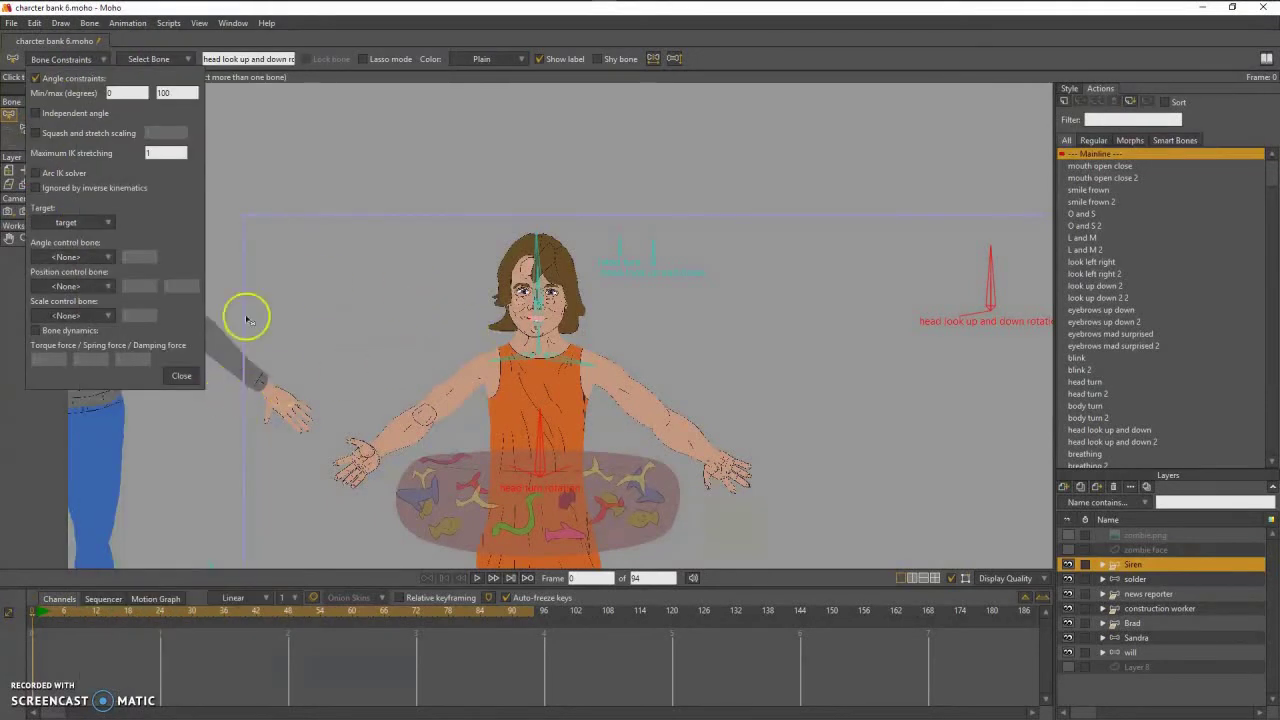
pyautogui.click(181, 377)
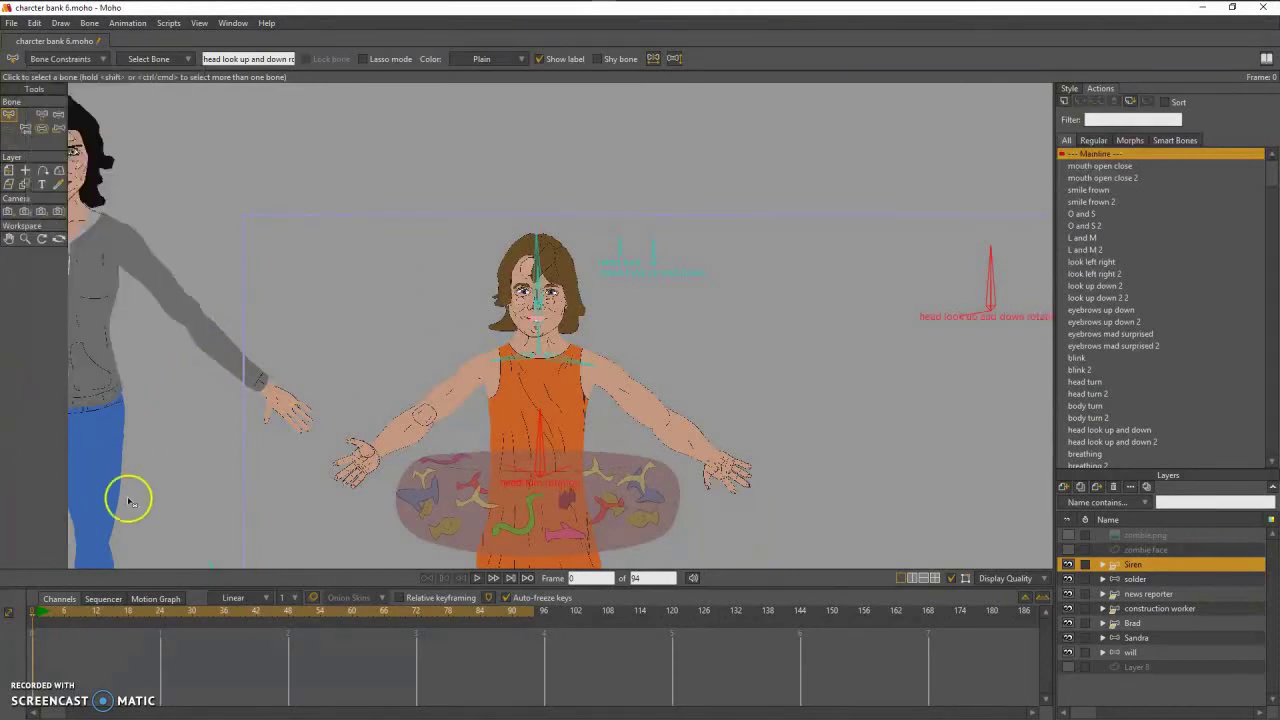
# - Test the head at frame 1 by dragging its bones with Manipulate Bones
pyautogui.click(36, 610)
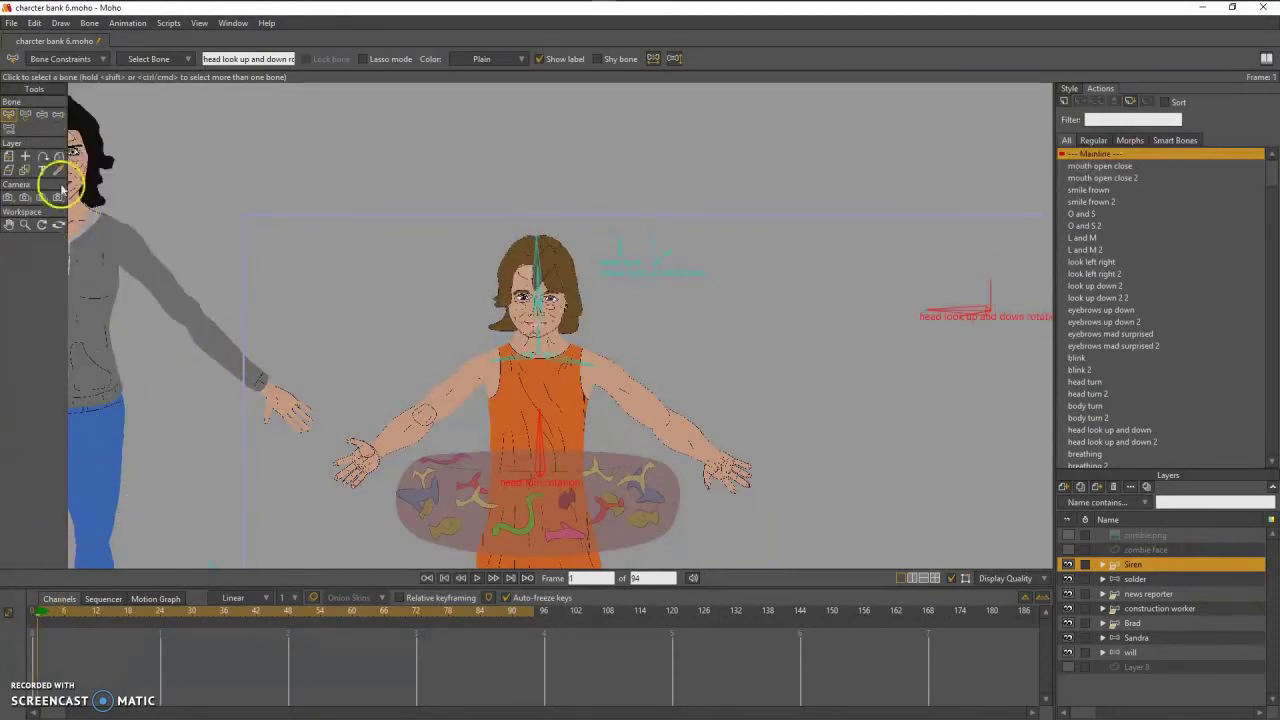
pyautogui.click(42, 114)
pyautogui.moveTo(558, 288)
pyautogui.mouseDown()
pyautogui.moveTo(543, 286)
pyautogui.moveTo(537, 229)
pyautogui.moveTo(491, 206)
pyautogui.moveTo(522, 257)
pyautogui.moveTo(577, 257)
pyautogui.moveTo(586, 217)
pyautogui.moveTo(583, 280)
pyautogui.moveTo(560, 214)
pyautogui.moveTo(514, 251)
pyautogui.moveTo(549, 280)
pyautogui.mouseUp()
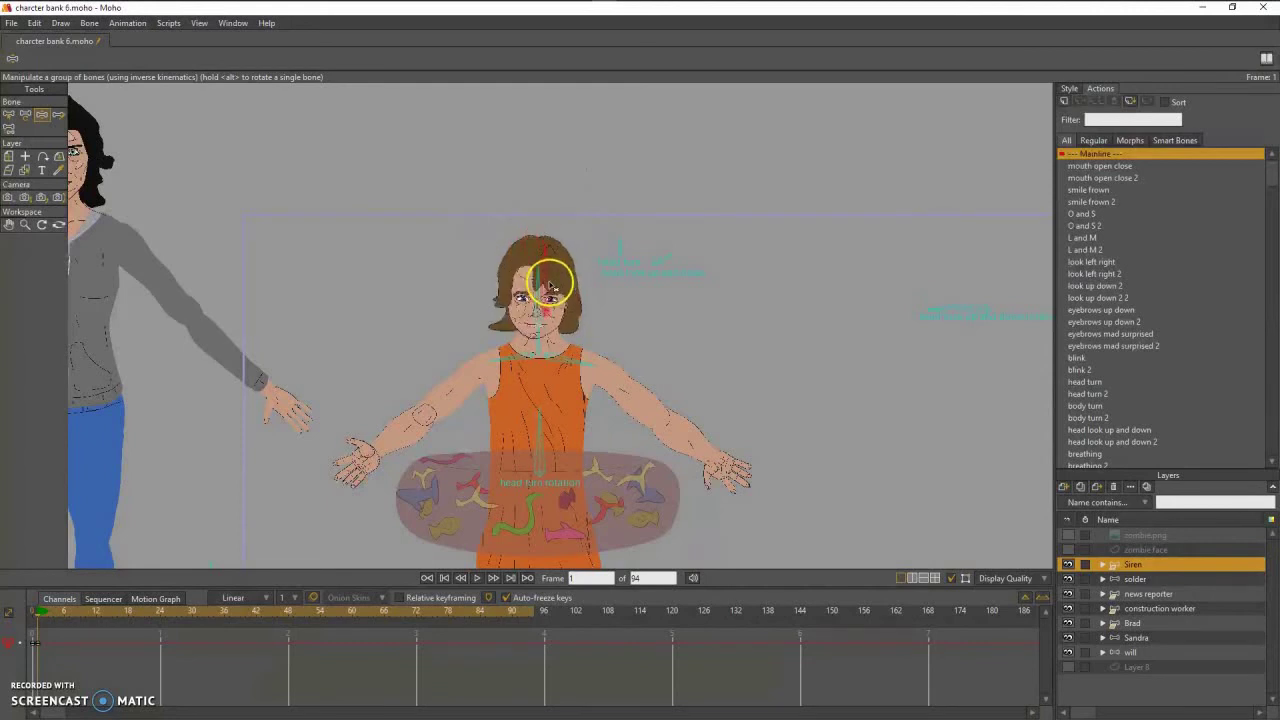
pyautogui.click(10, 117)
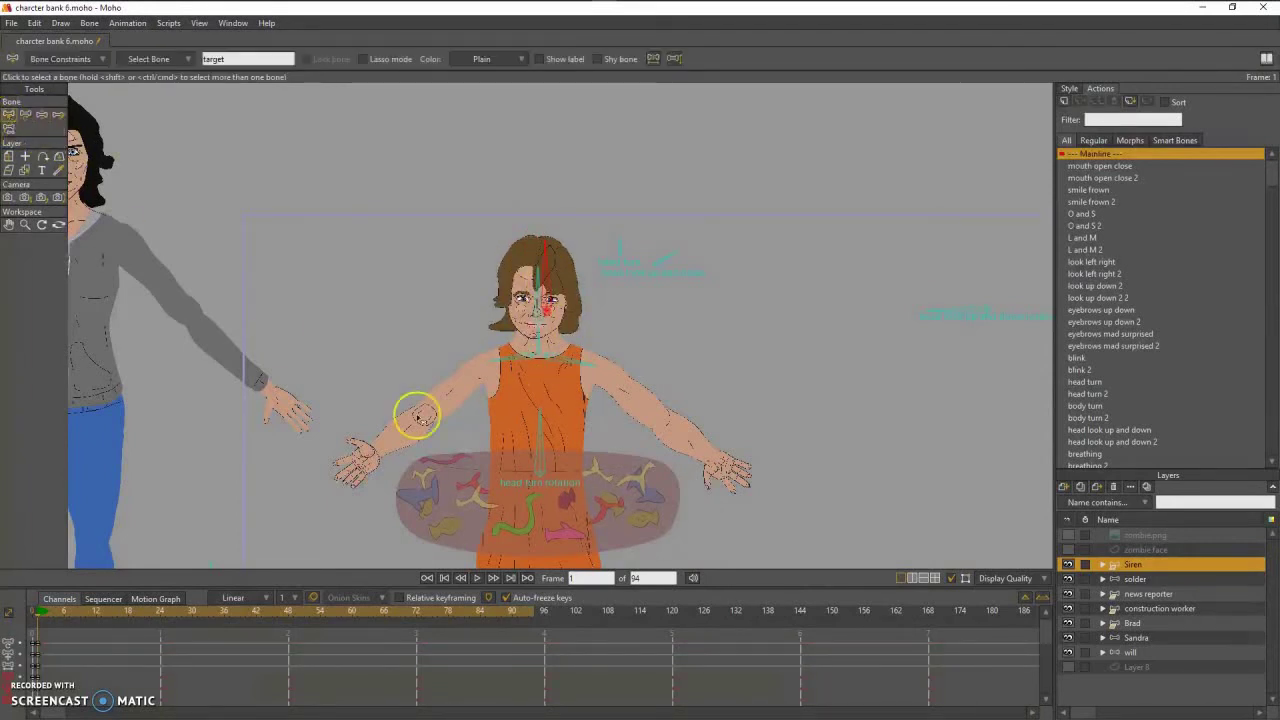
# - Limit the head turn rotation bone's angle constraints to -70 through 70 degrees
pyautogui.click(548, 453)
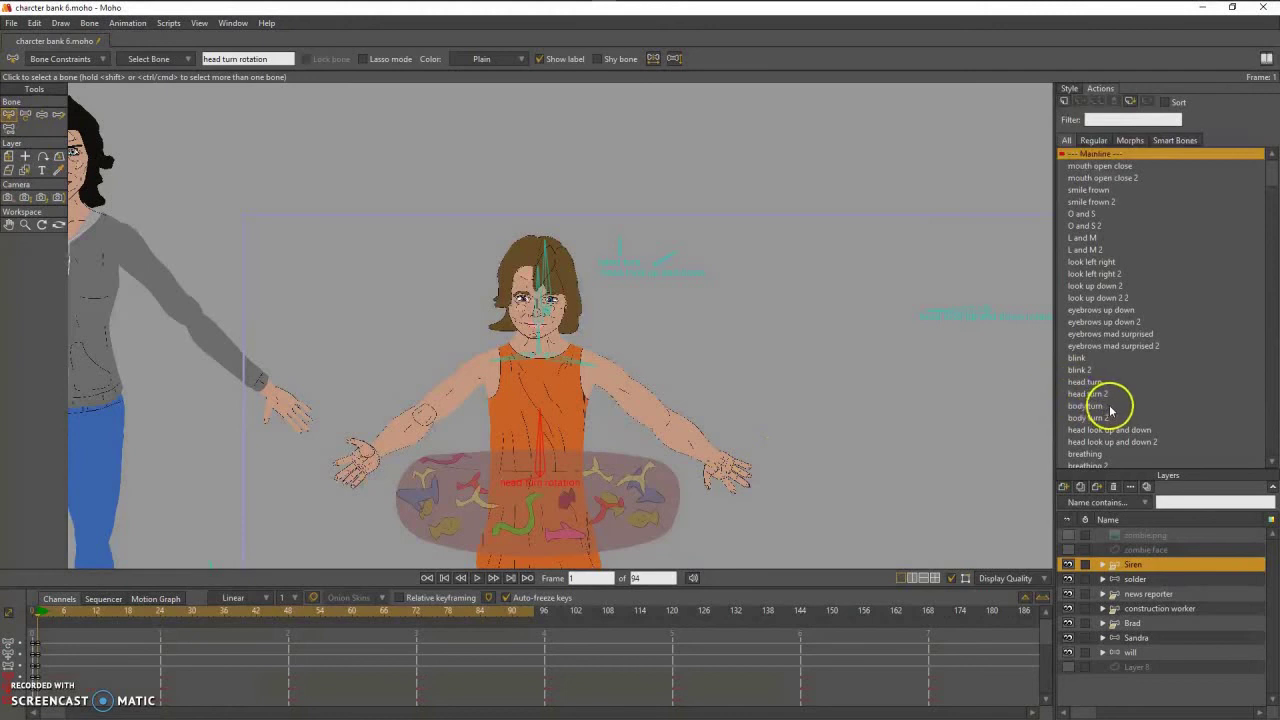
pyautogui.scroll(-3, 1164, 406)
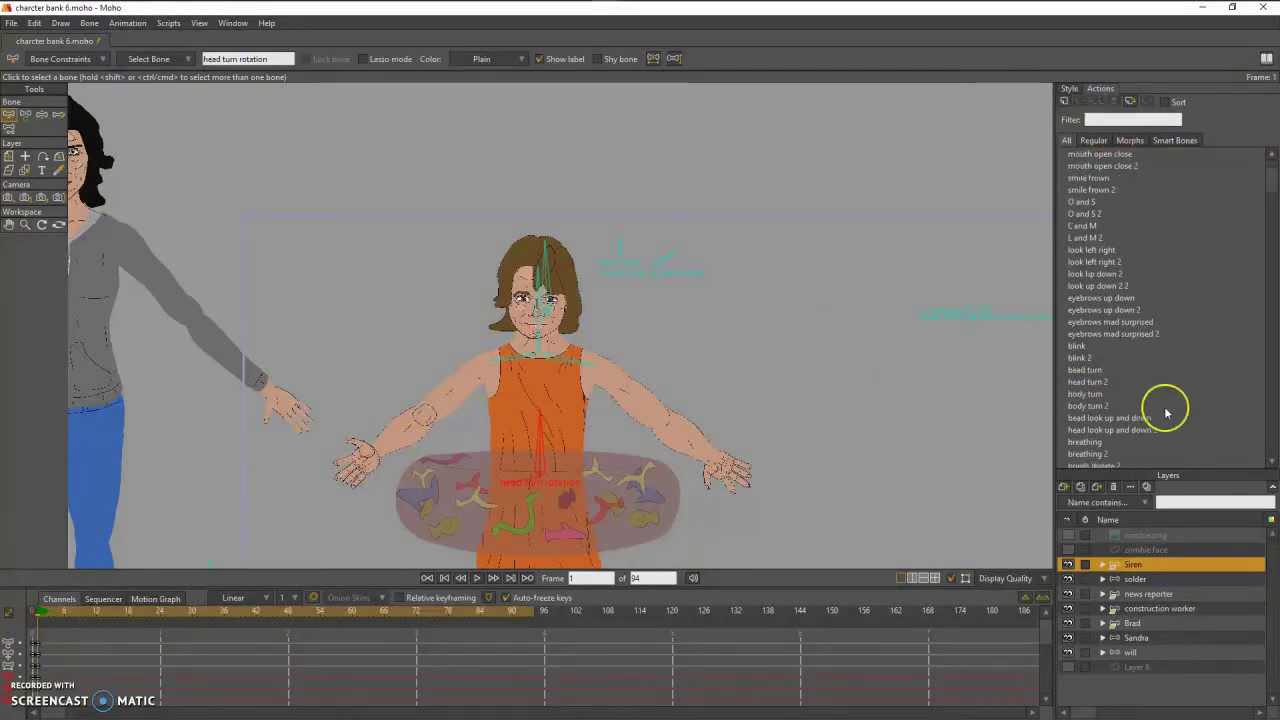
pyautogui.scroll(1, 1164, 406)
pyautogui.click(88, 59)
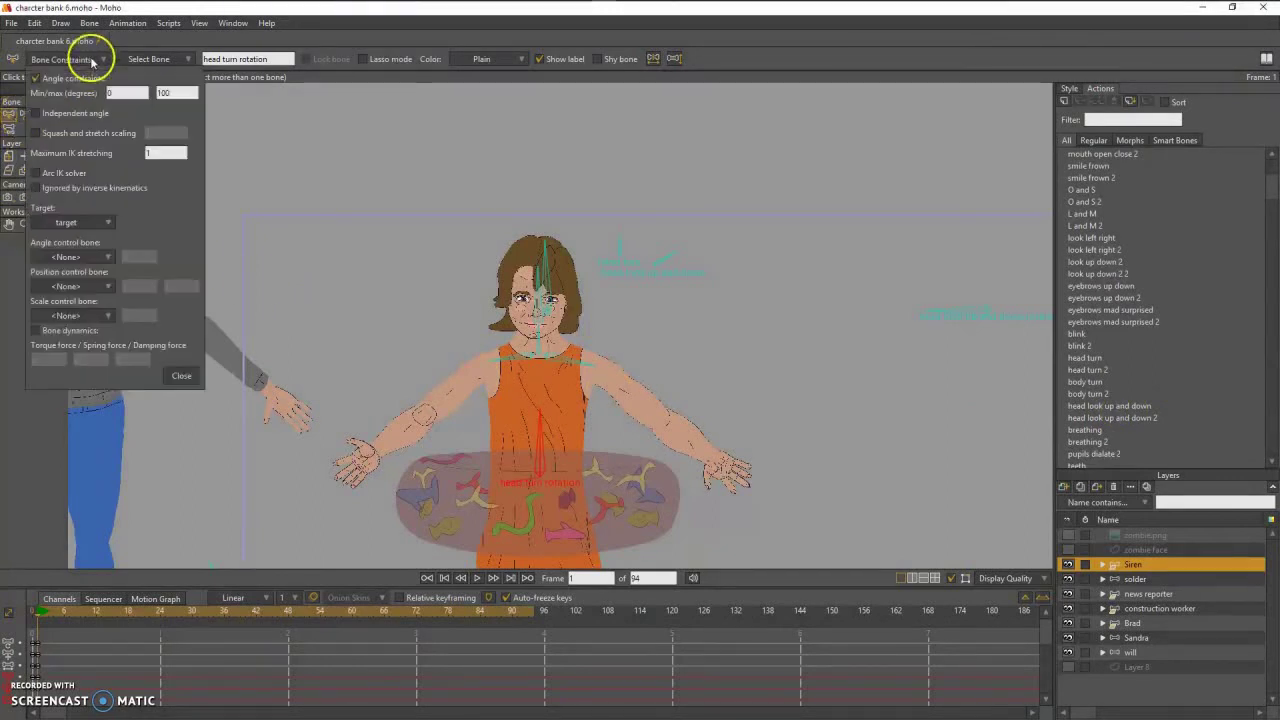
pyautogui.doubleClick(112, 92)
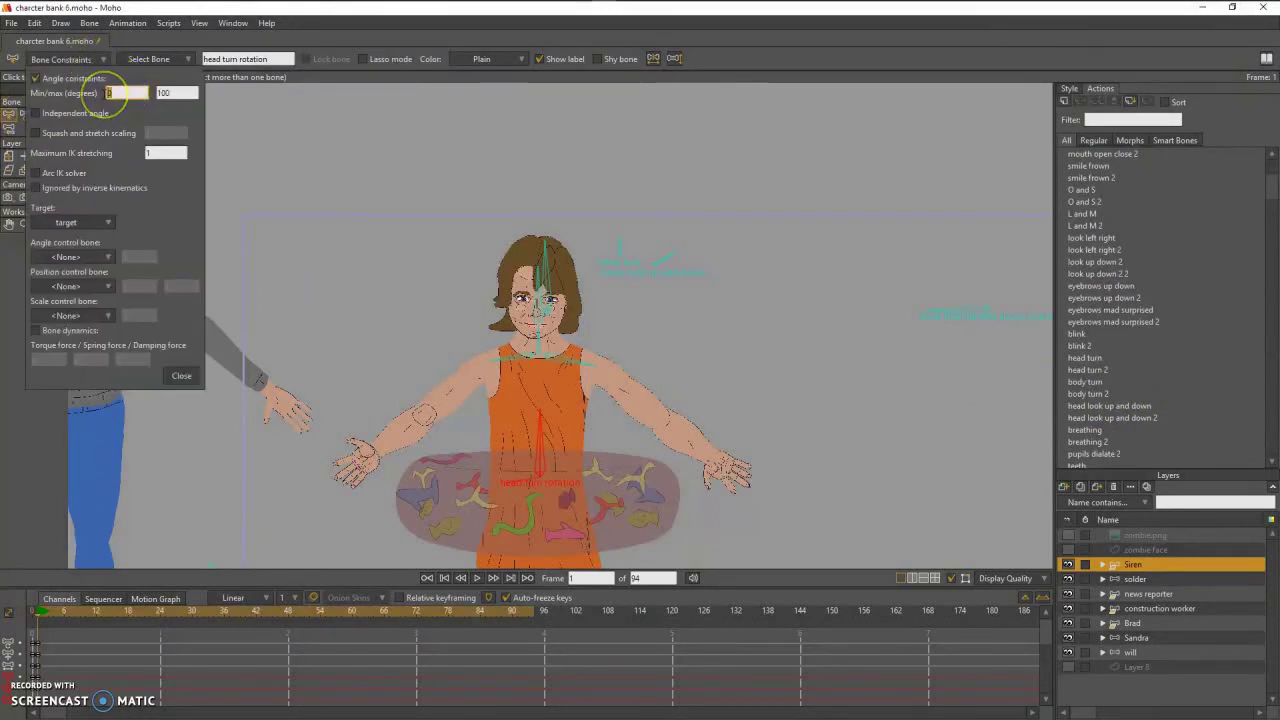
pyautogui.write('-7')
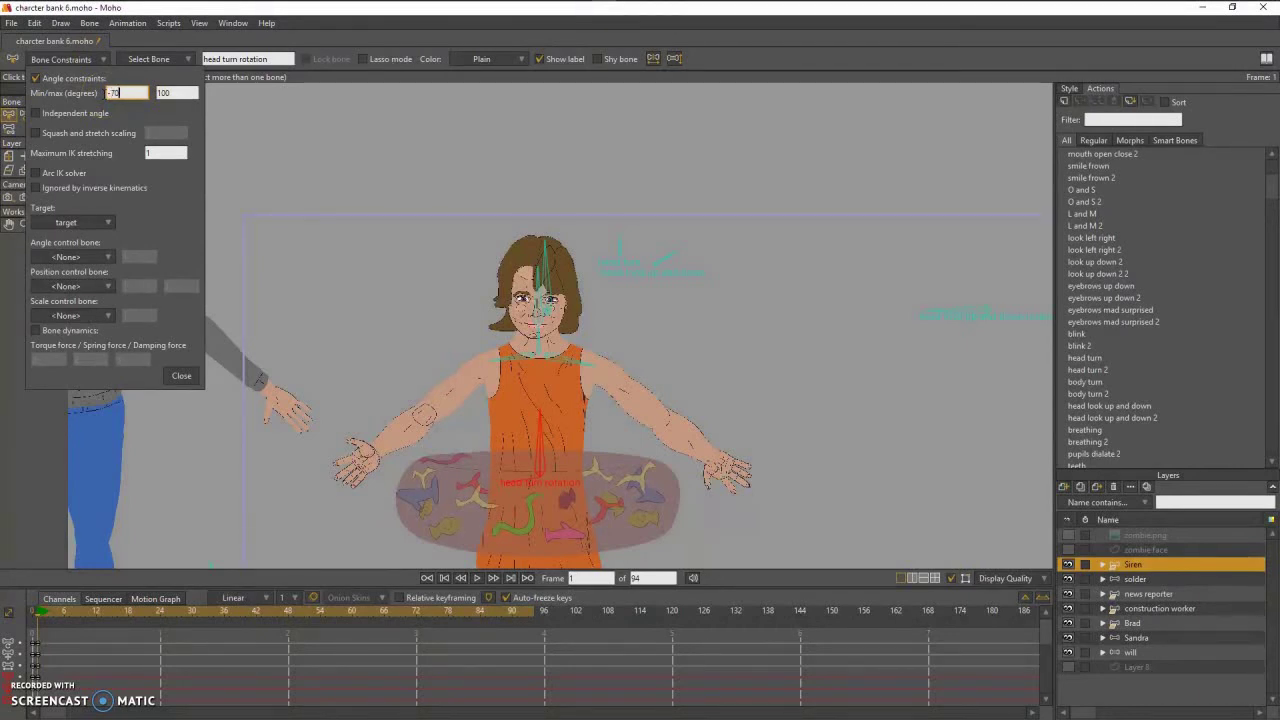
pyautogui.write('0')
pyautogui.doubleClick(160, 93)
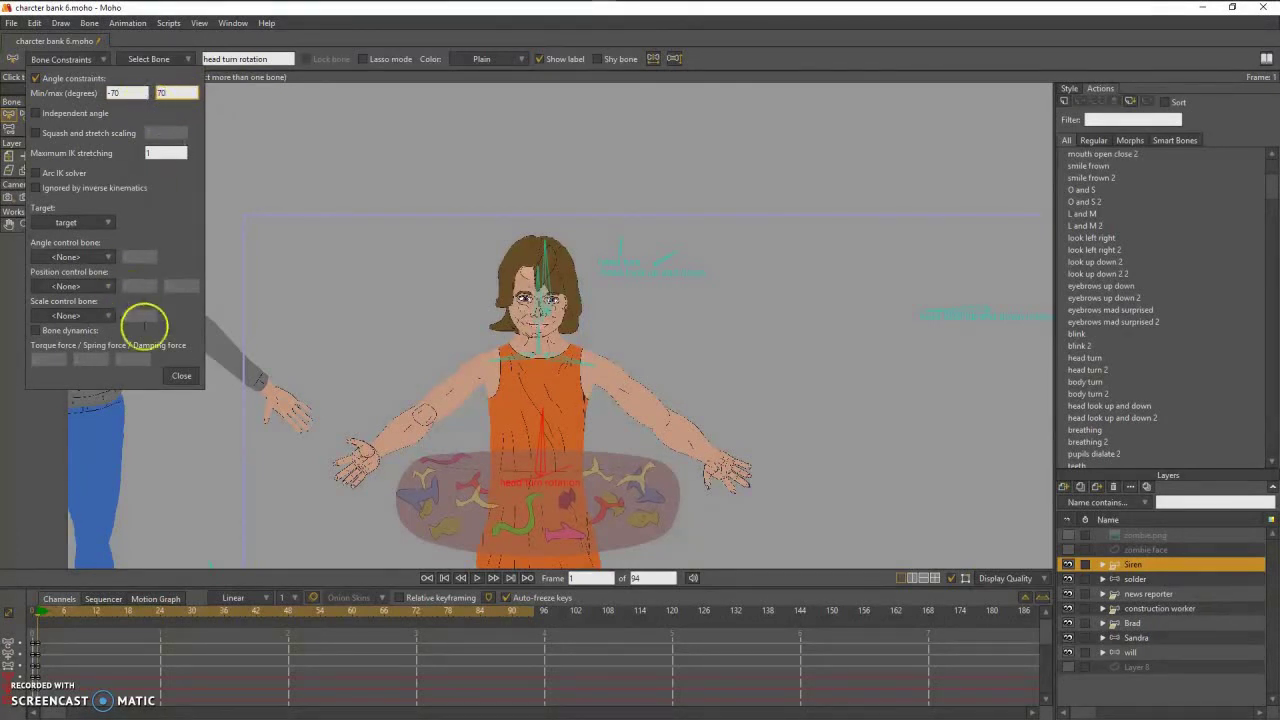
pyautogui.click(176, 377)
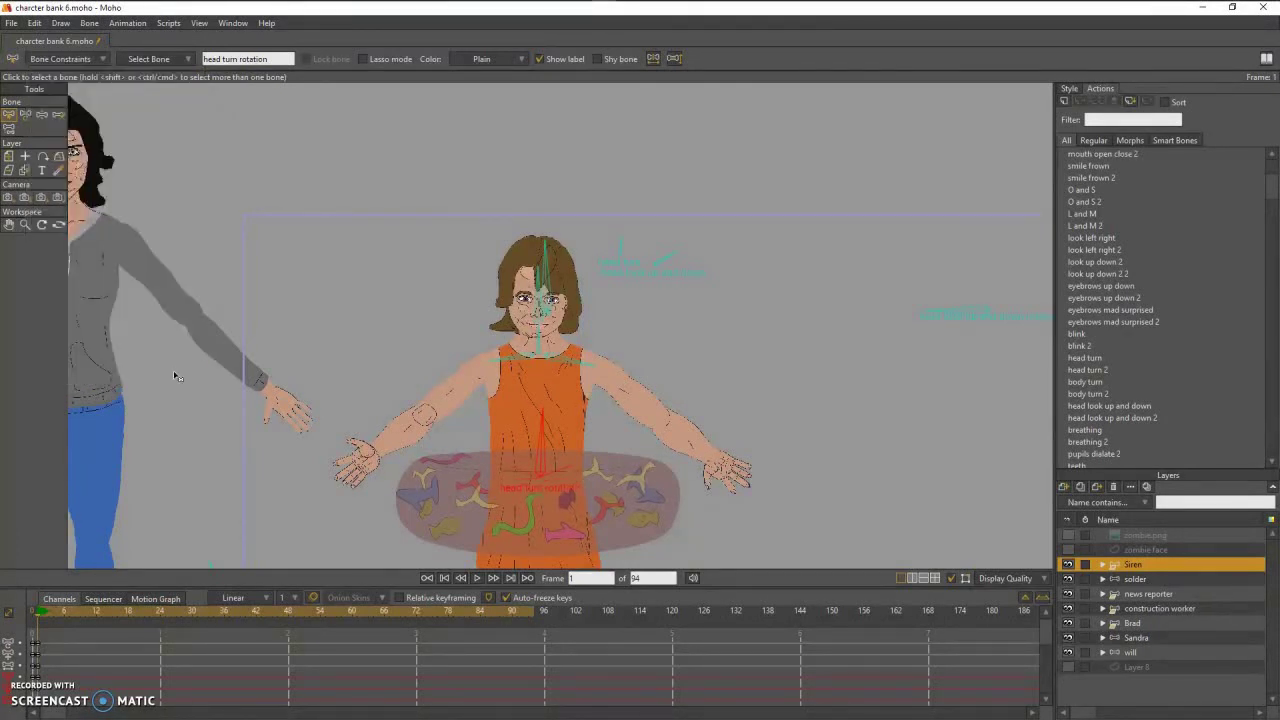
# - With Manipulate Bones, move the target bone around Siren's head to check it turns and tilts
pyautogui.click(42, 114)
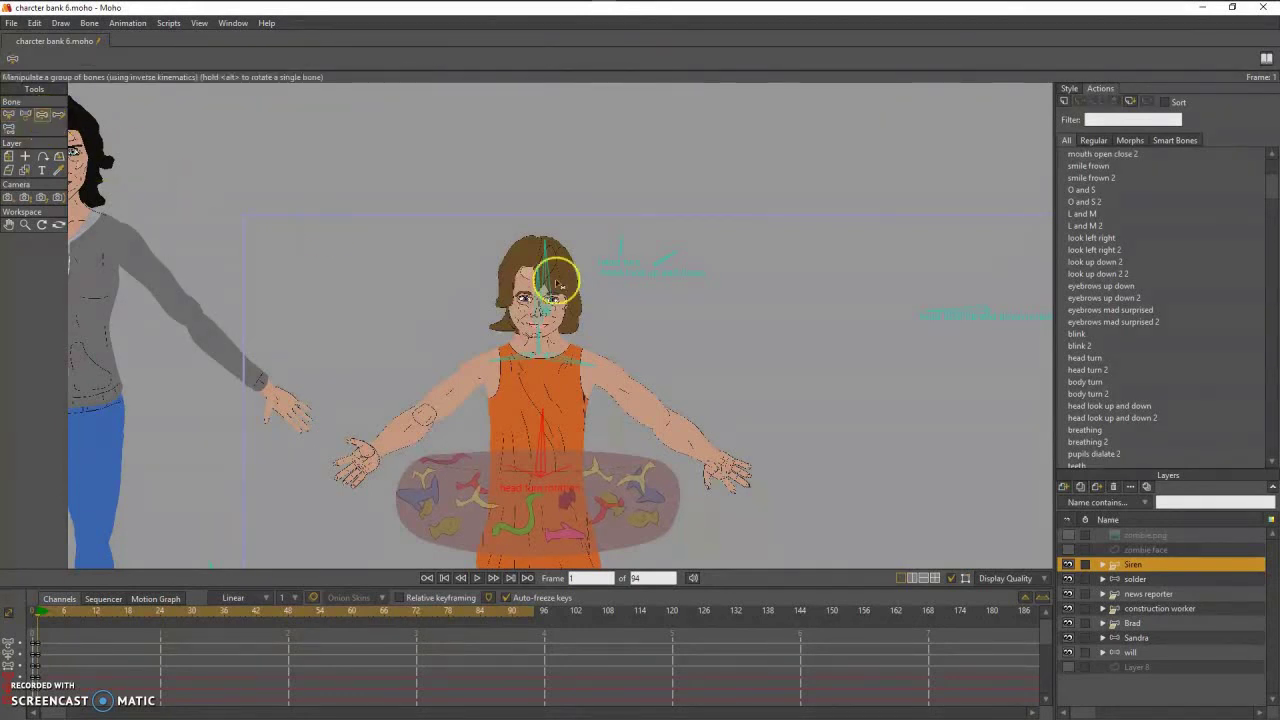
pyautogui.moveTo(549, 268); pyautogui.dragTo(530, 200)
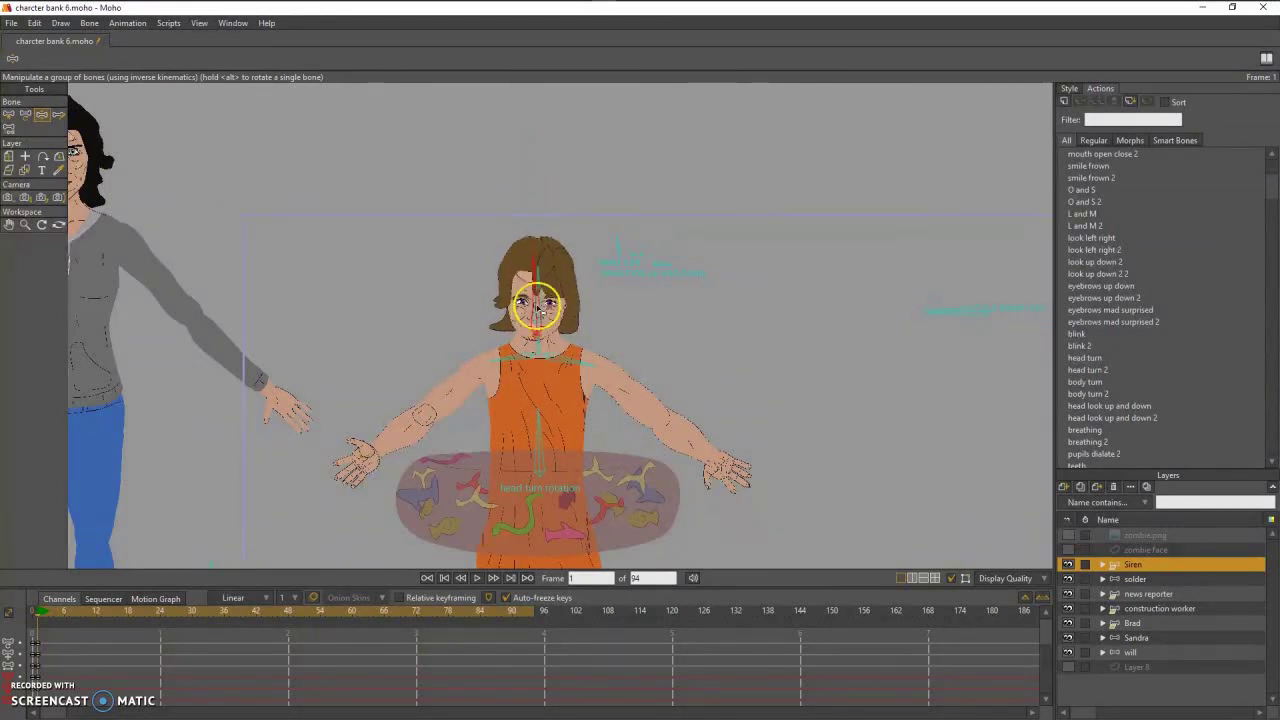
pyautogui.moveTo(538, 206); pyautogui.dragTo(522, 285)
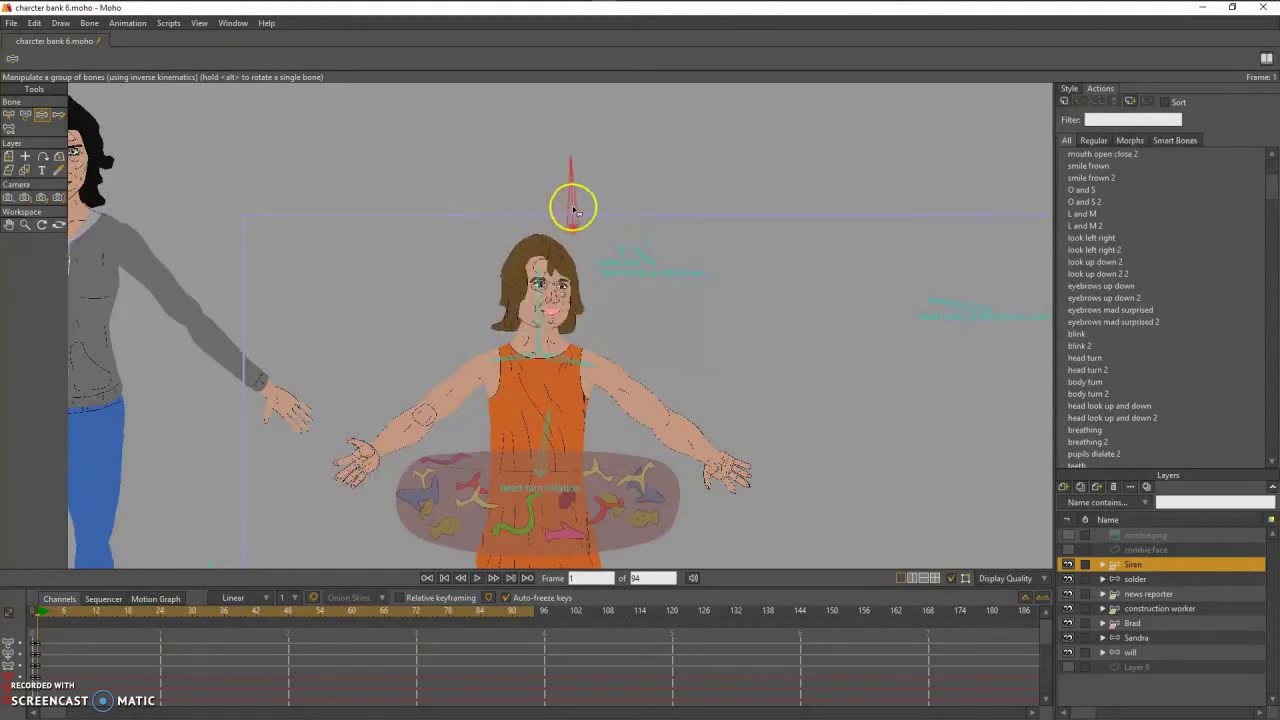
pyautogui.scroll(5, 500, 386)
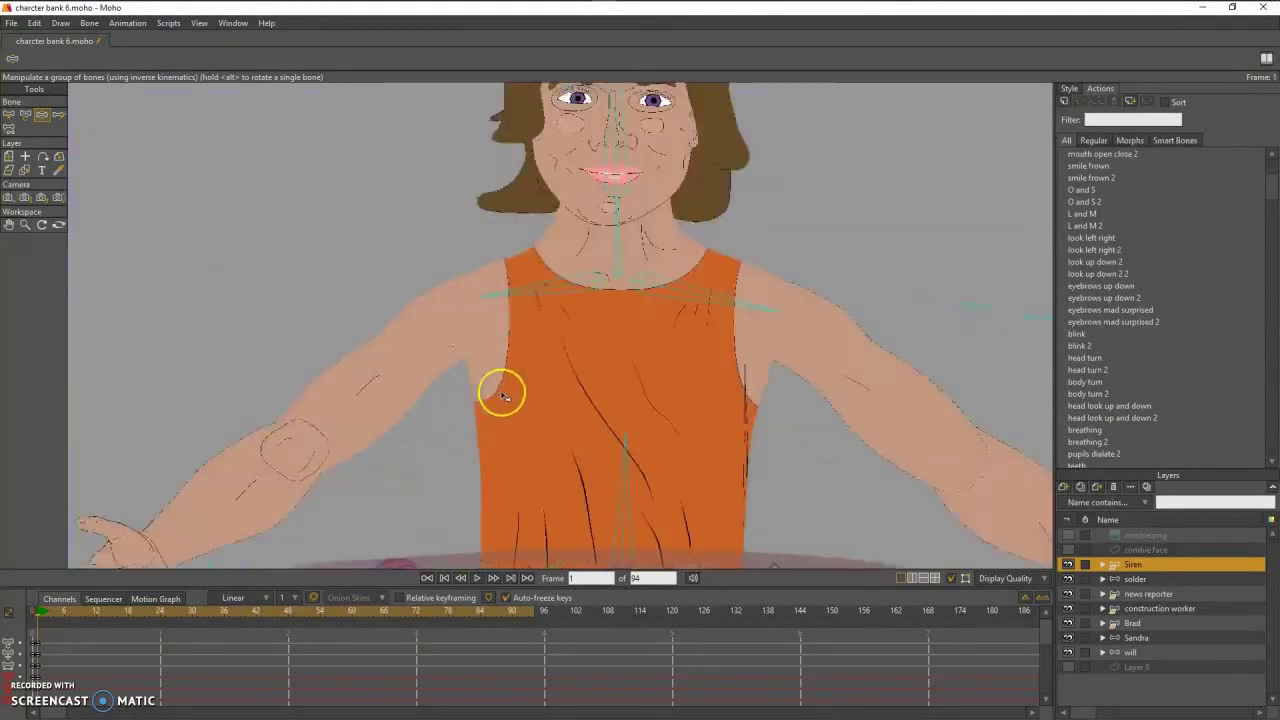